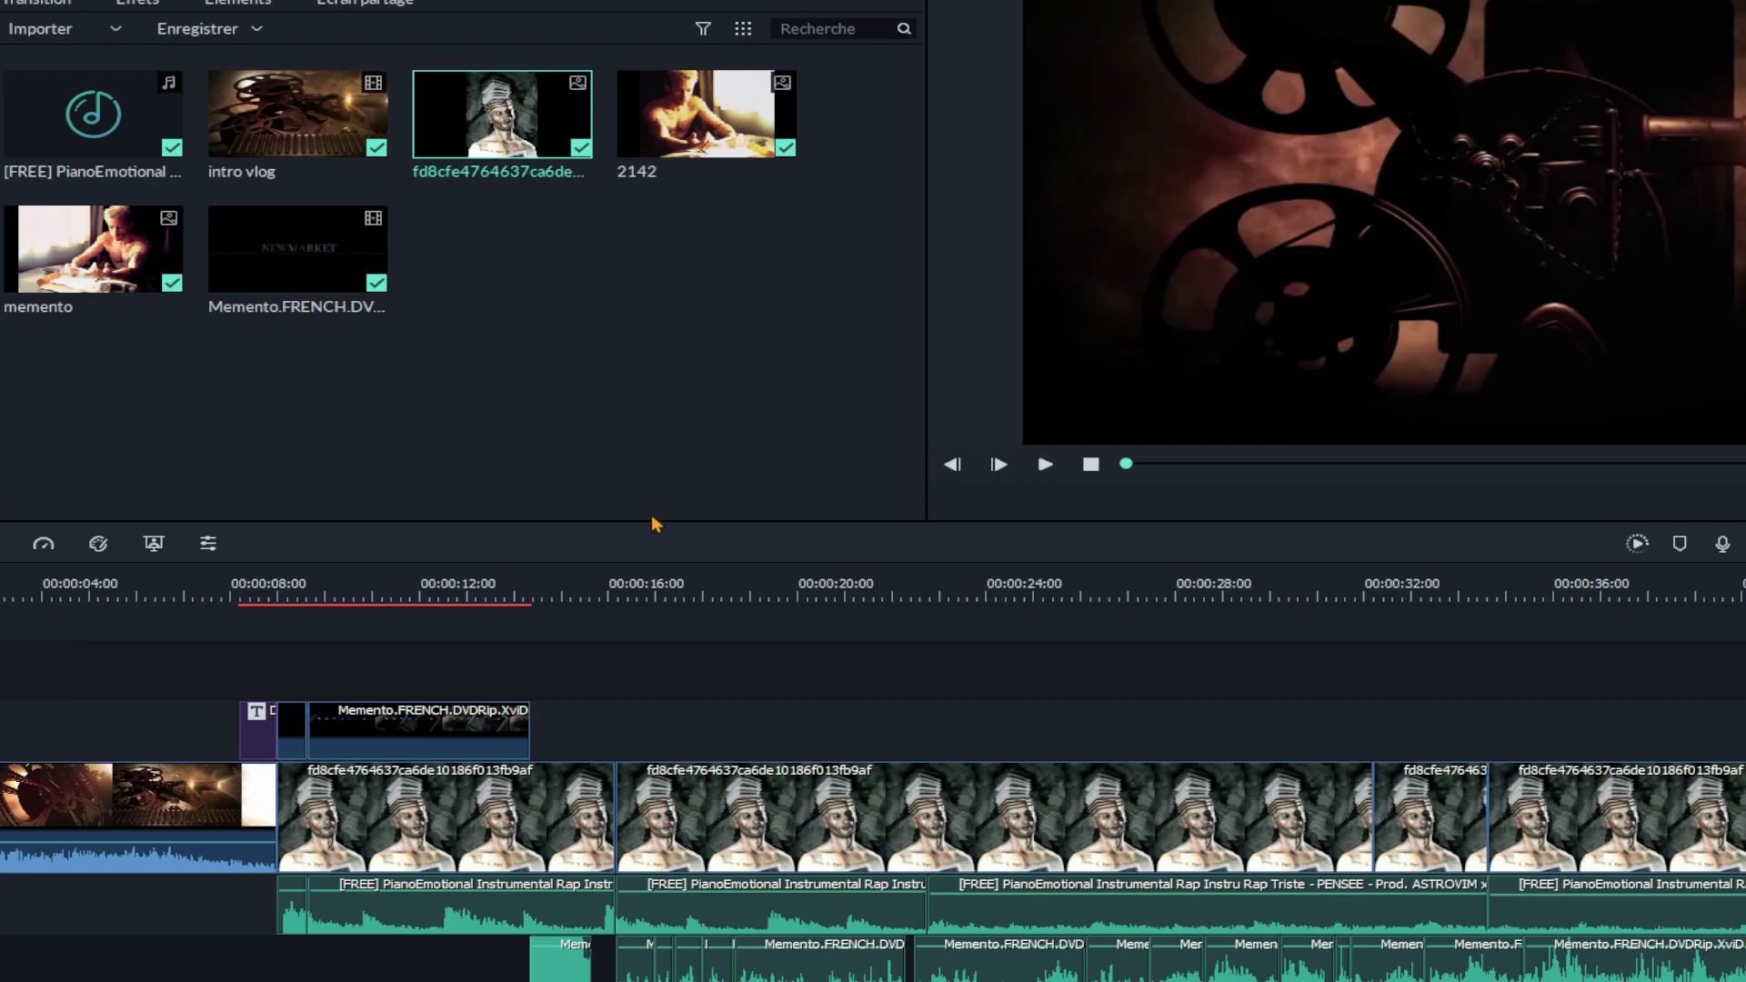
Review the timeline's audio and Memento clips through to the end, and preview frames at about 00:00:15, 00:02:24 and 00:02:31
mouse_move(93, 250)
mouse_move(48, 133)
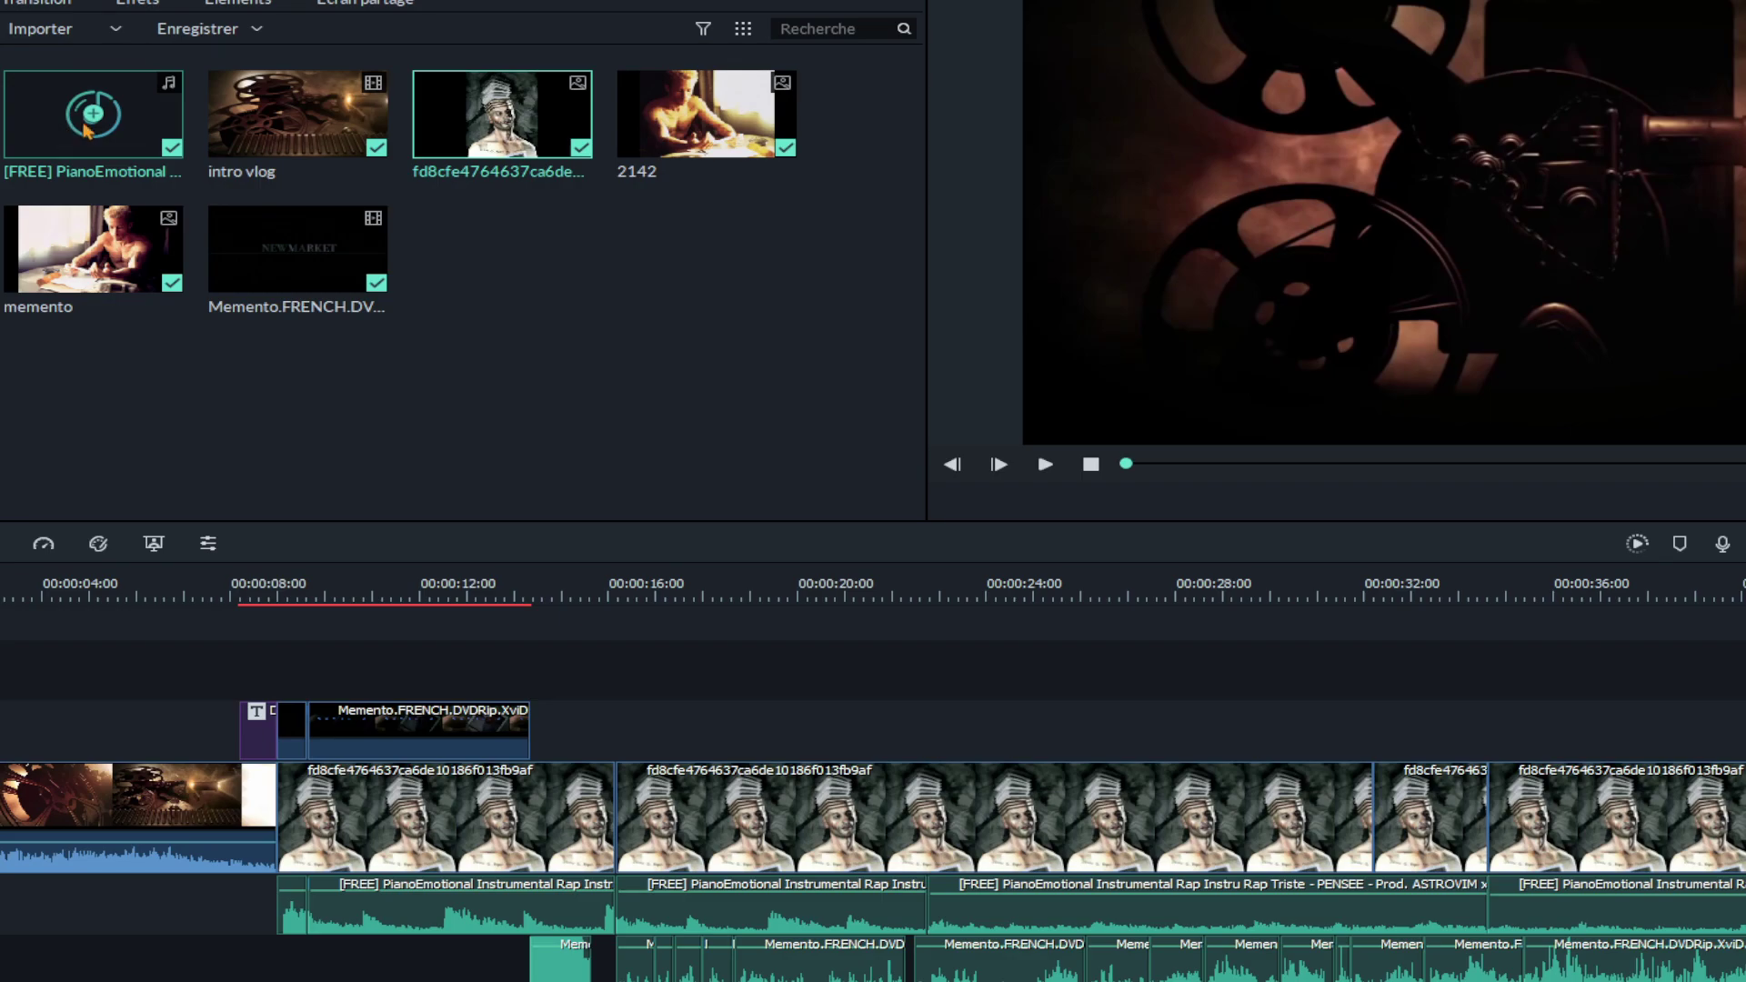
click(592, 590)
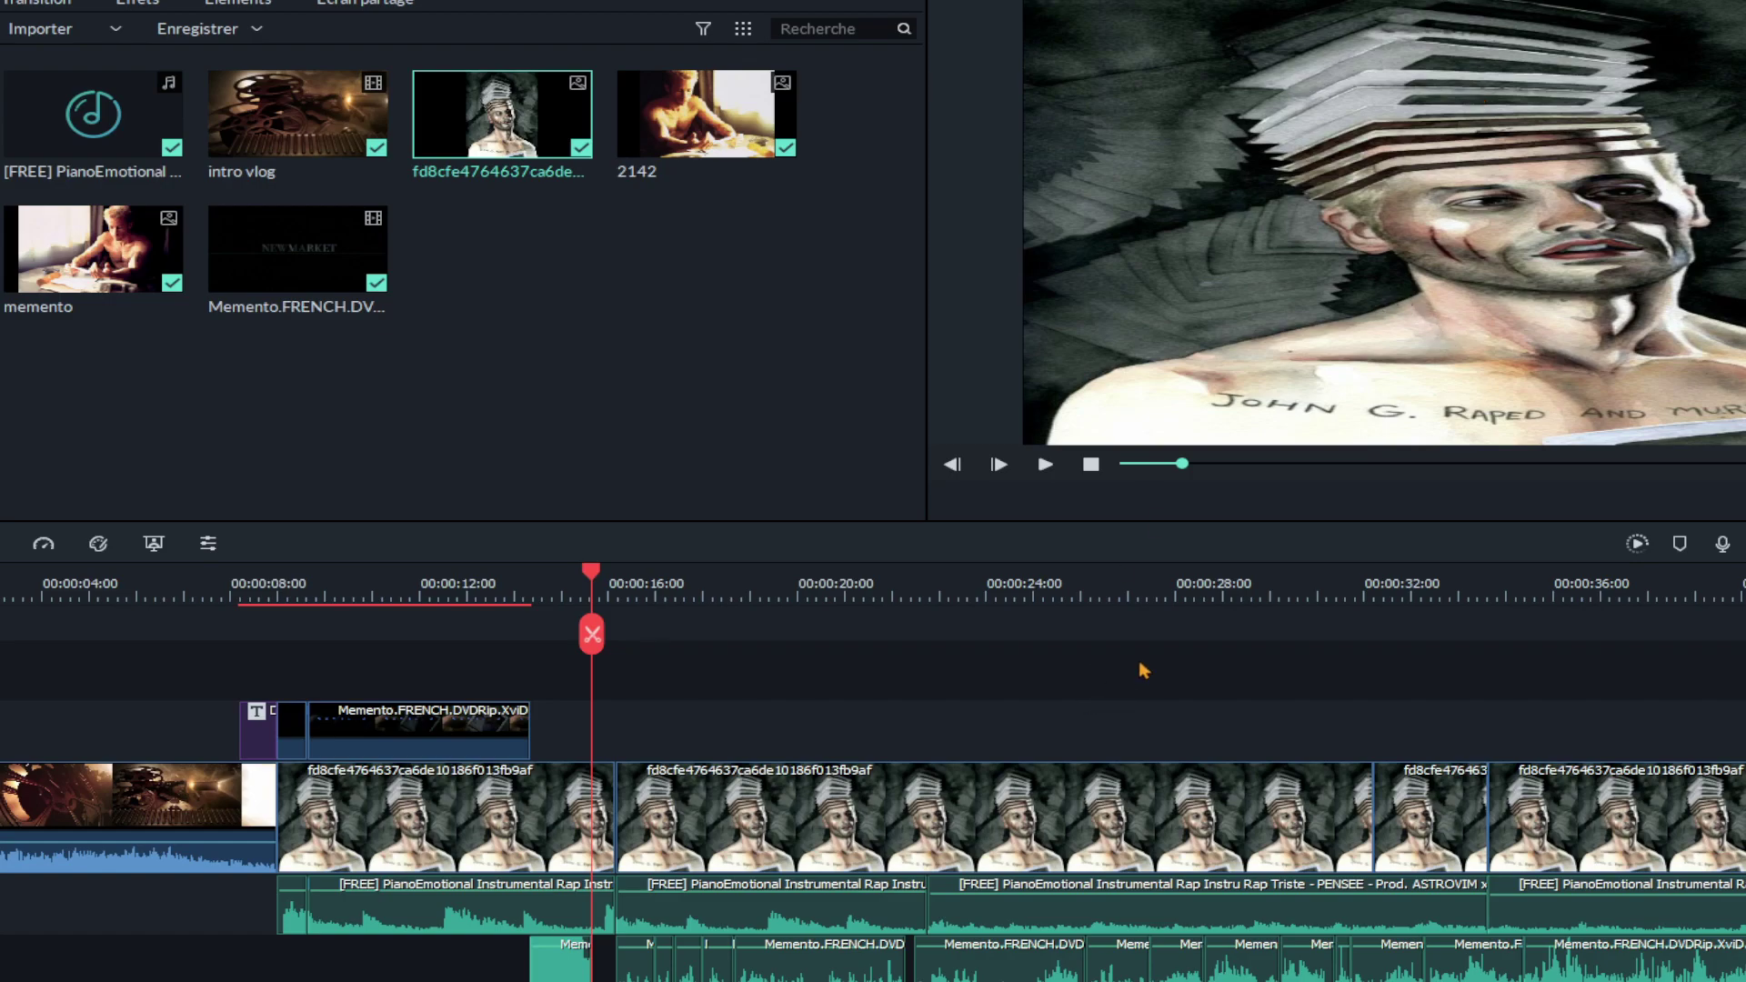
mouse_move(282, 300)
scroll(874, 773, right, 20)
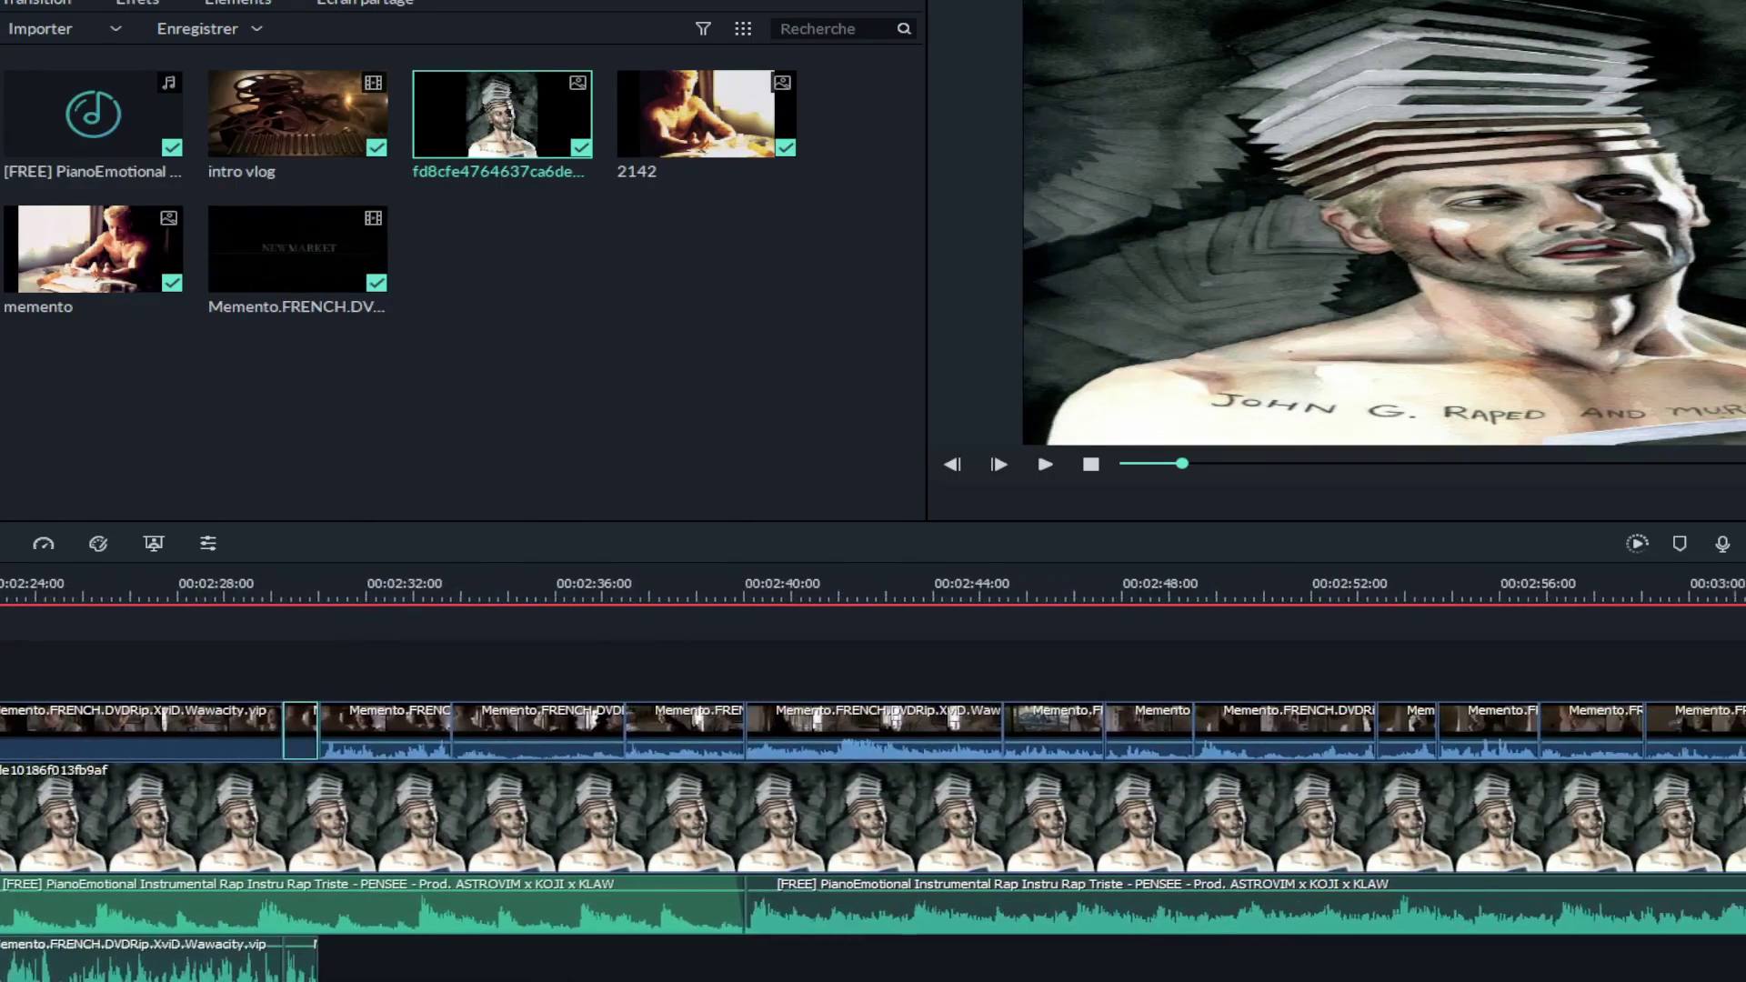
scroll(873, 773, left, 5)
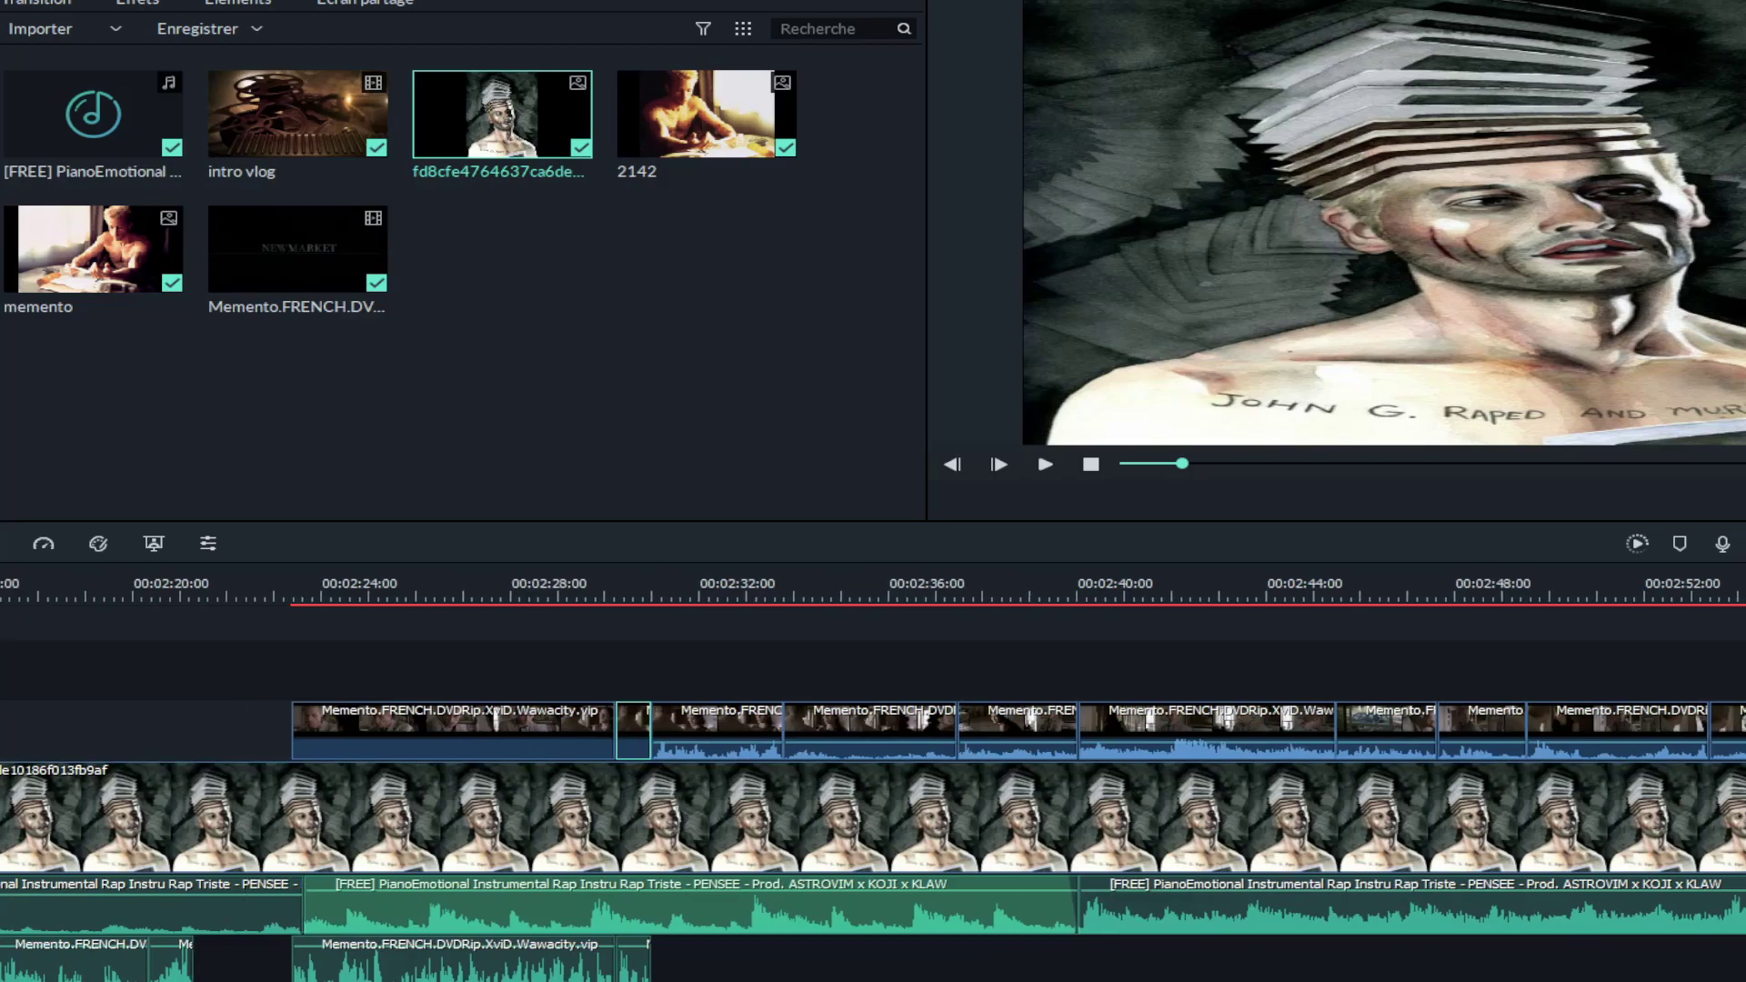
scroll(873, 773, right, 8)
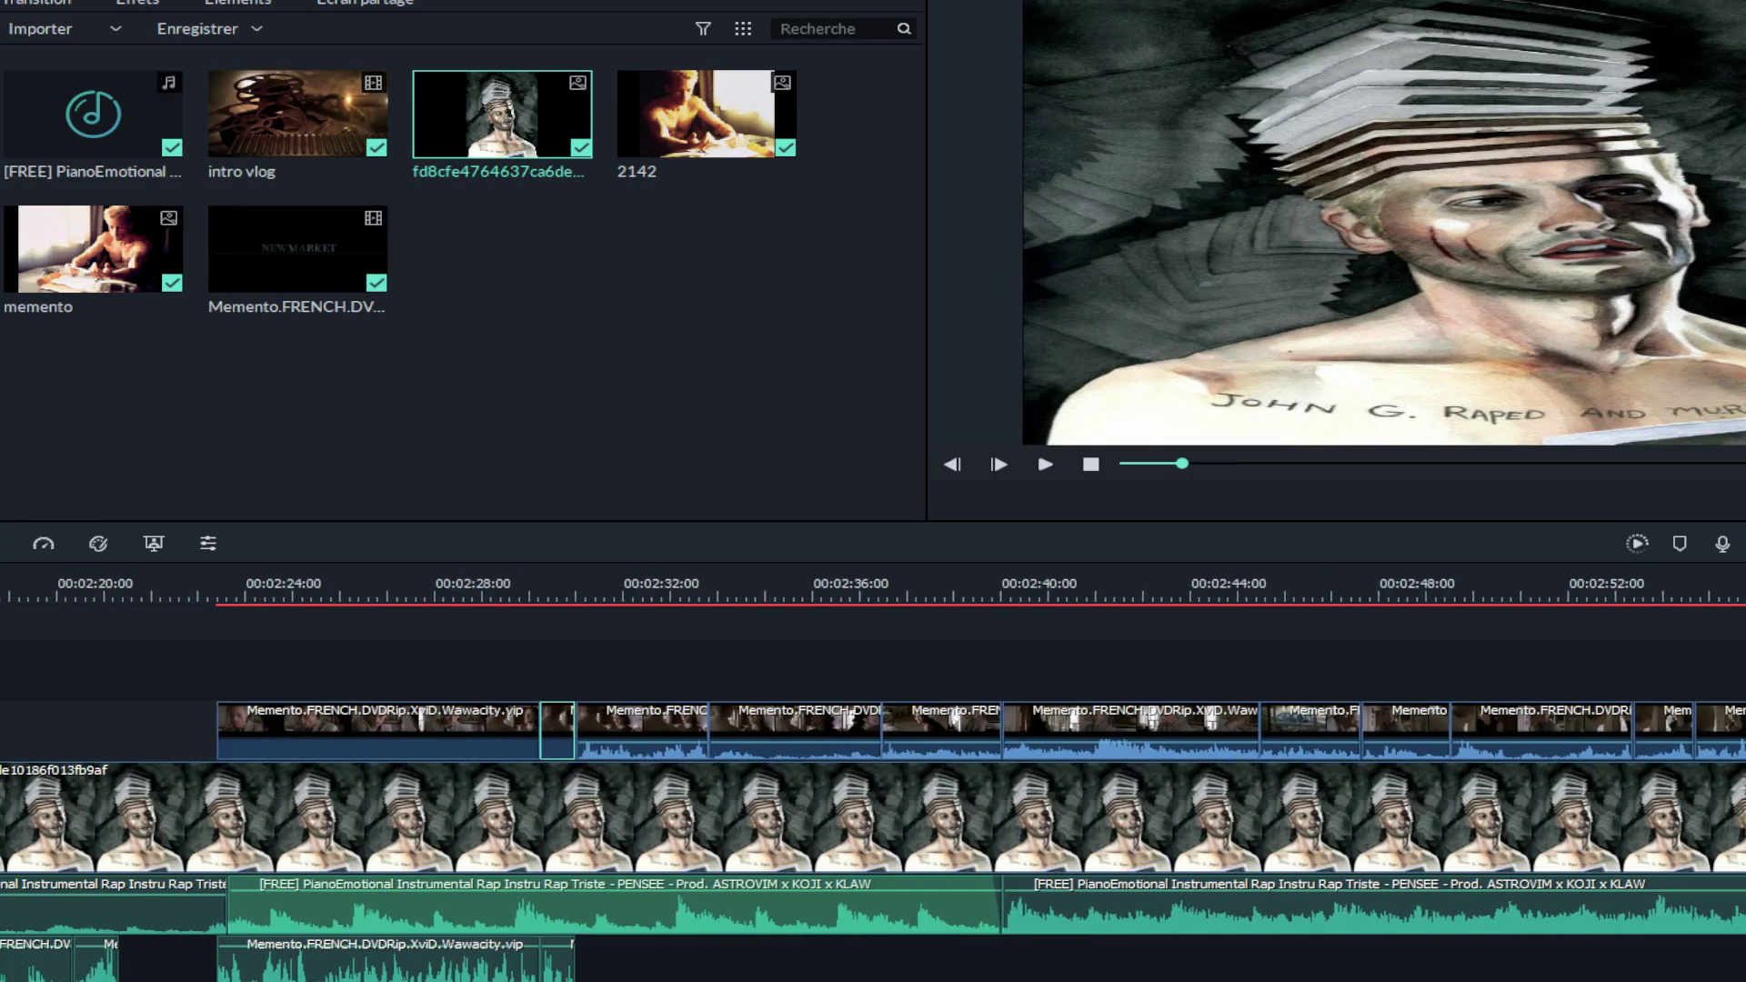
scroll(873, 773, right, 5)
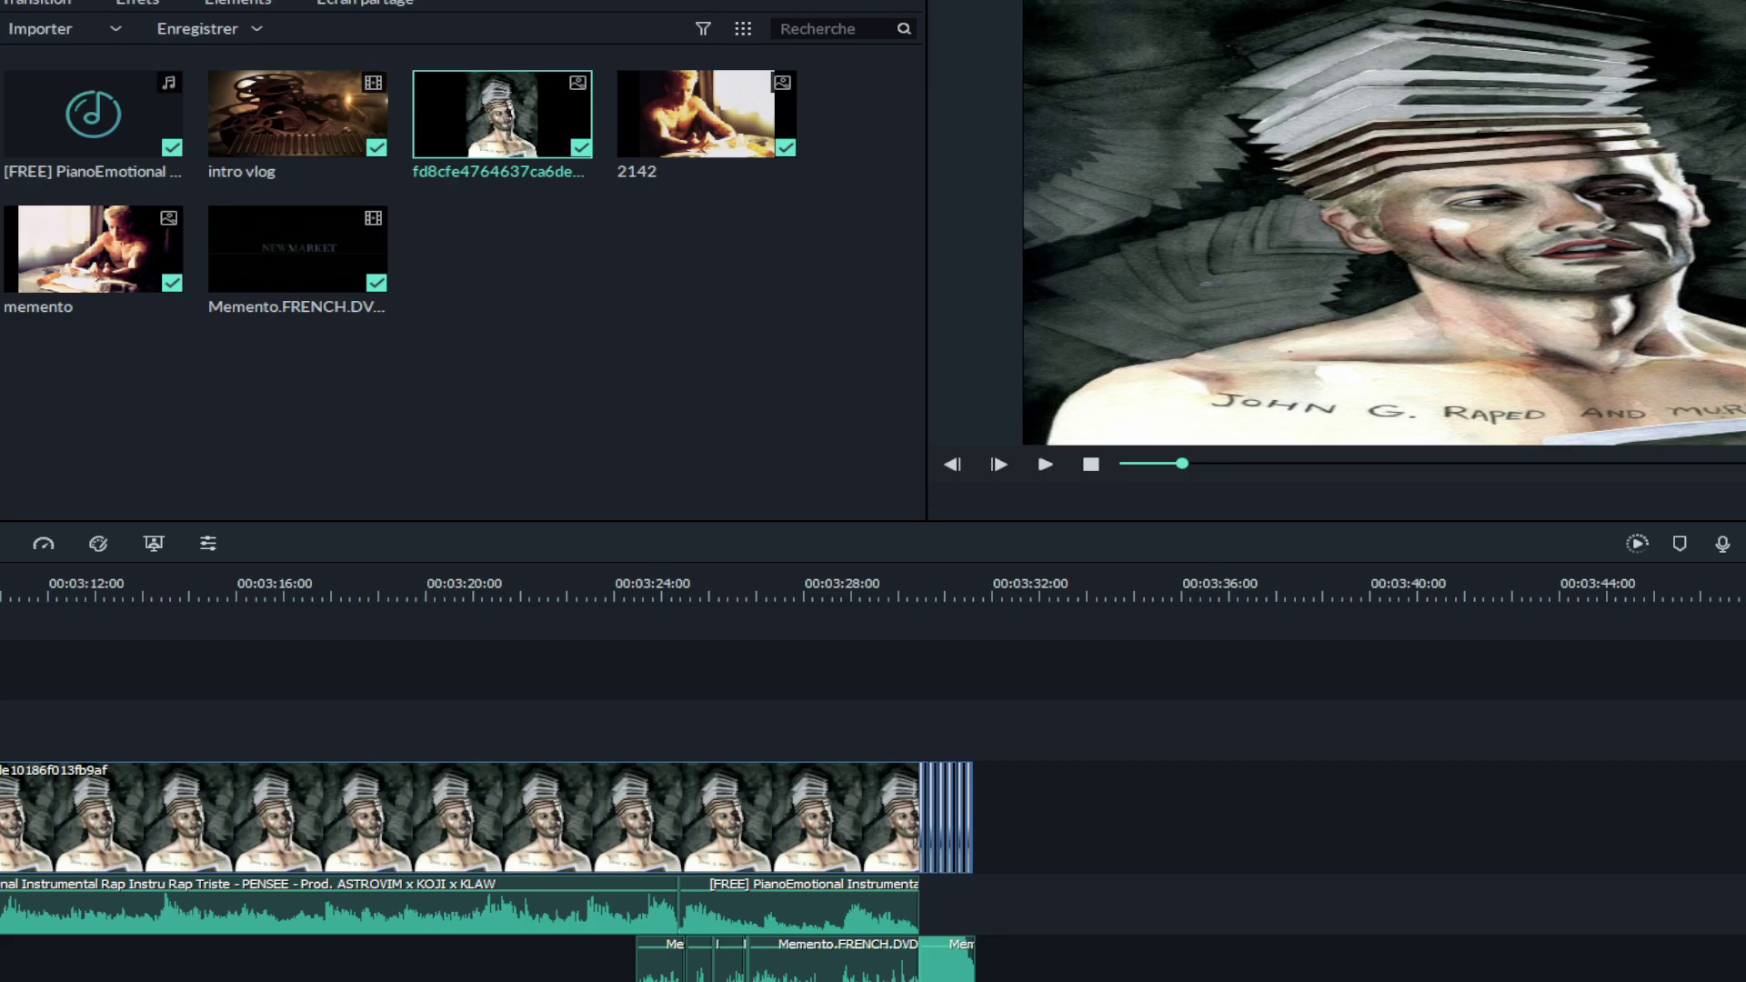
scroll(874, 780, left, 10)
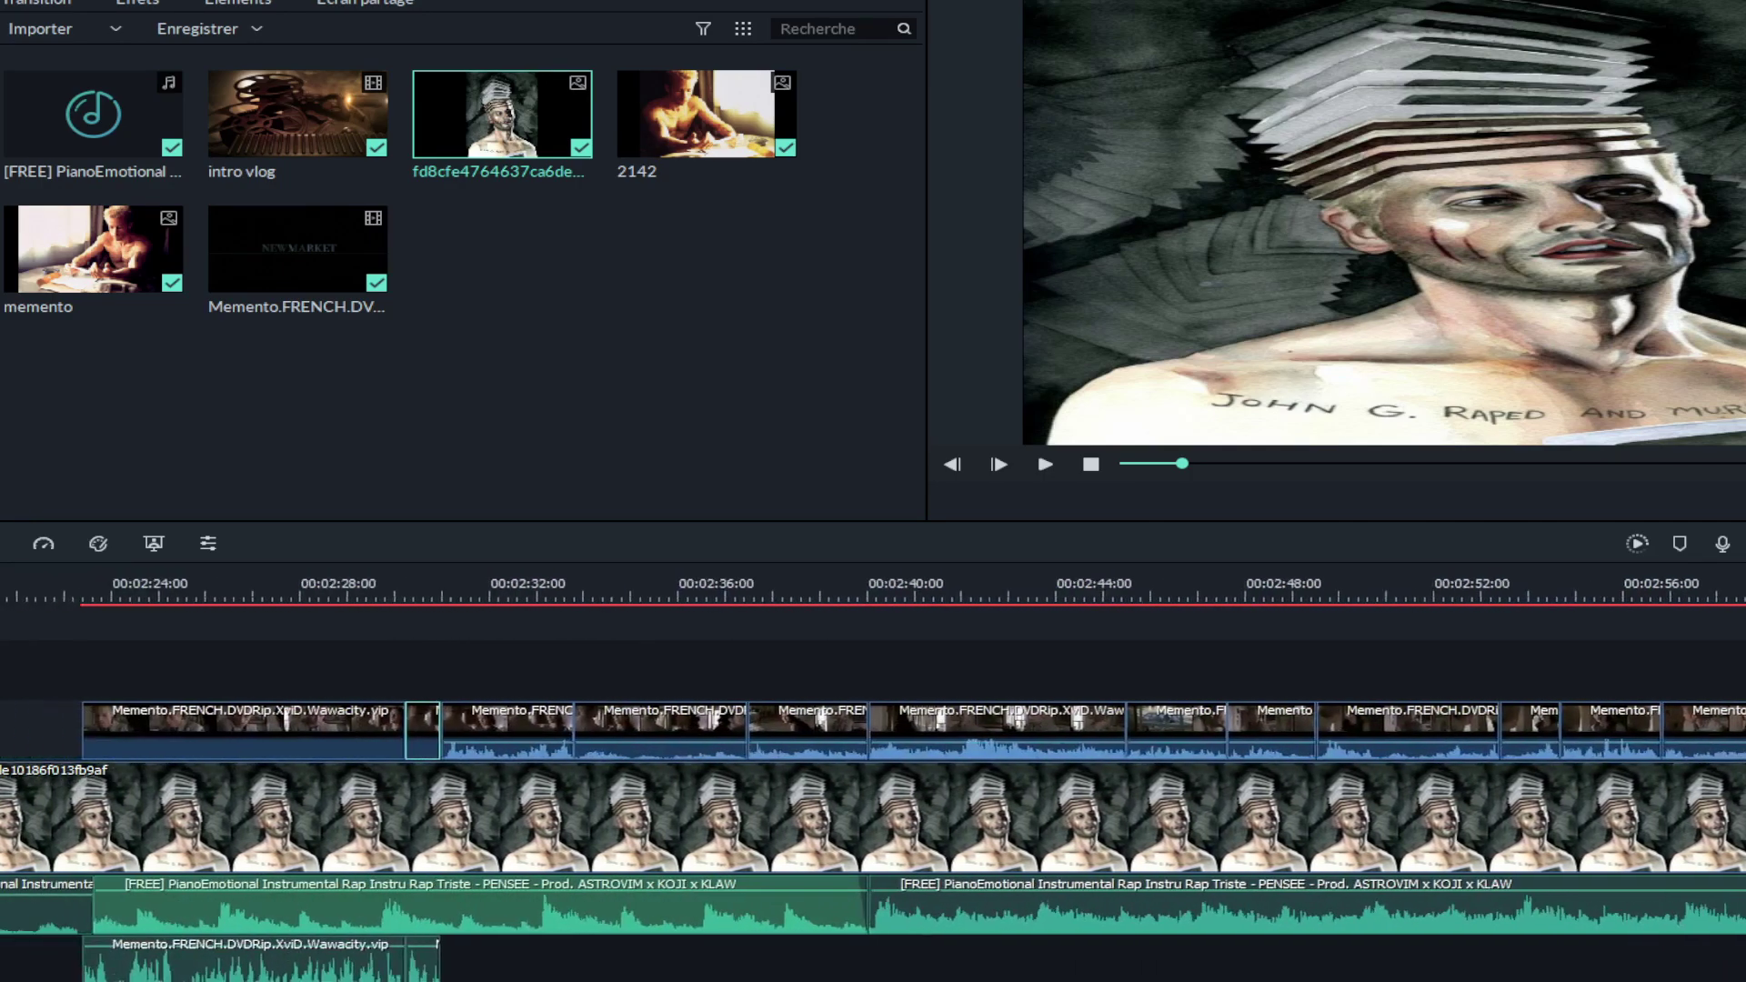
scroll(873, 780, right, 1)
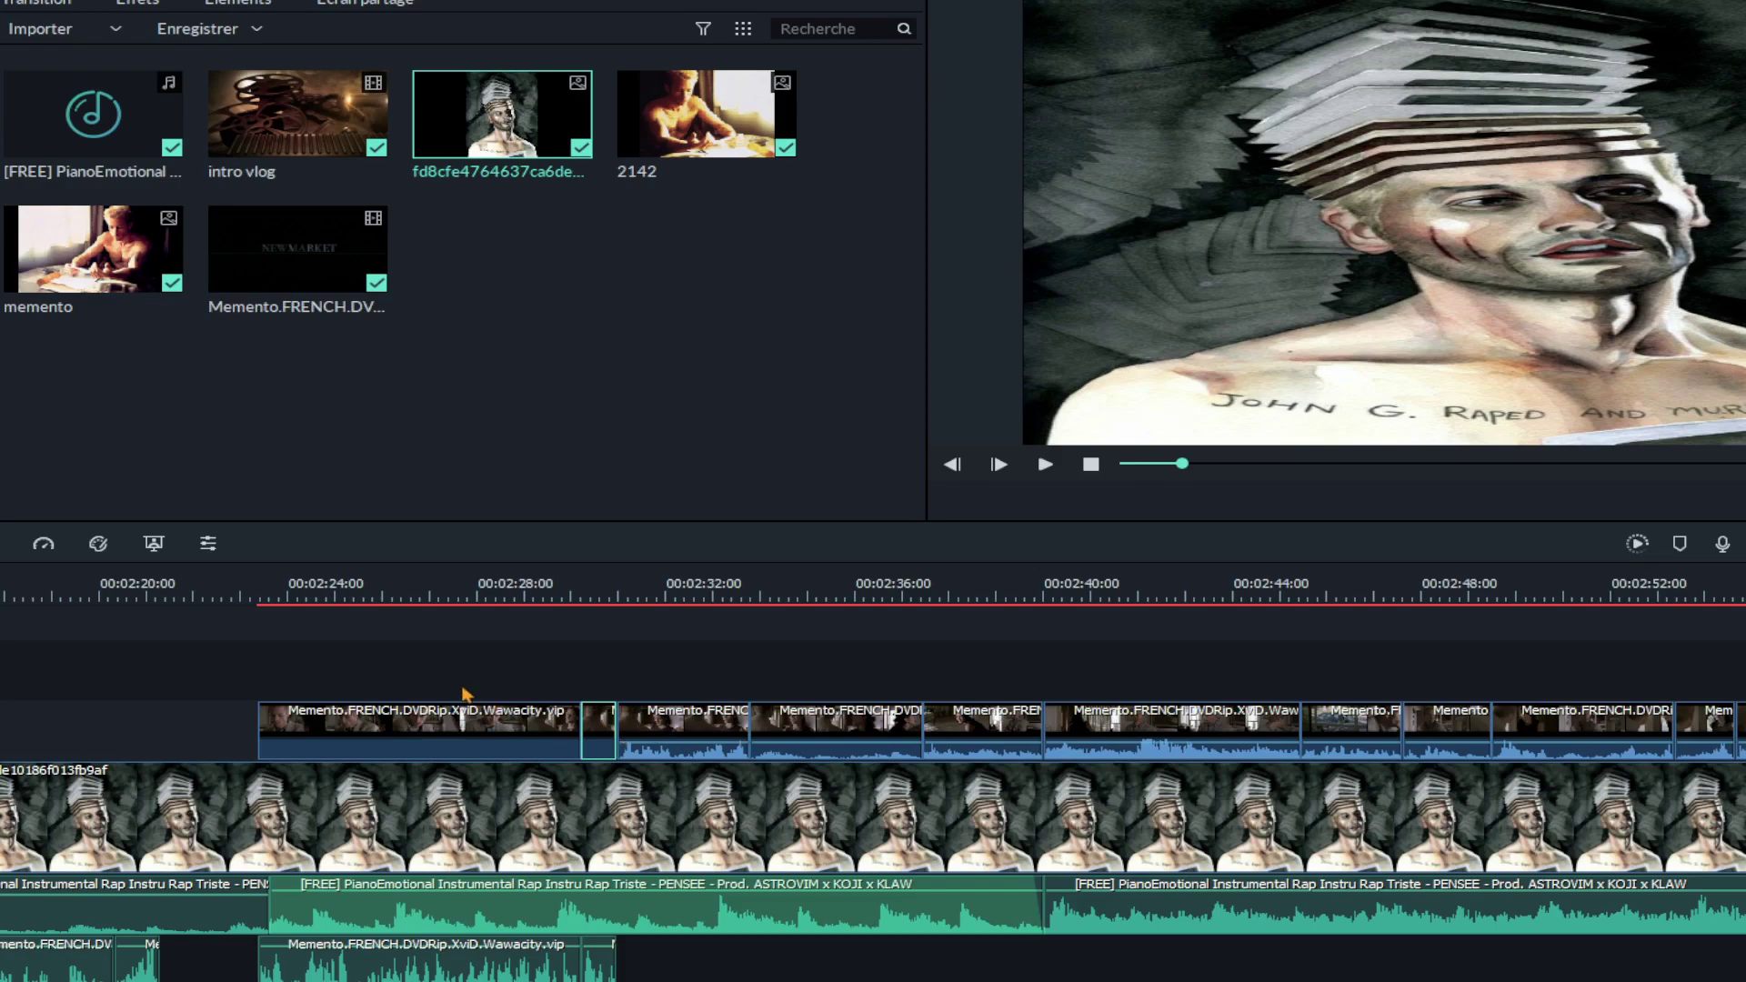
click(338, 591)
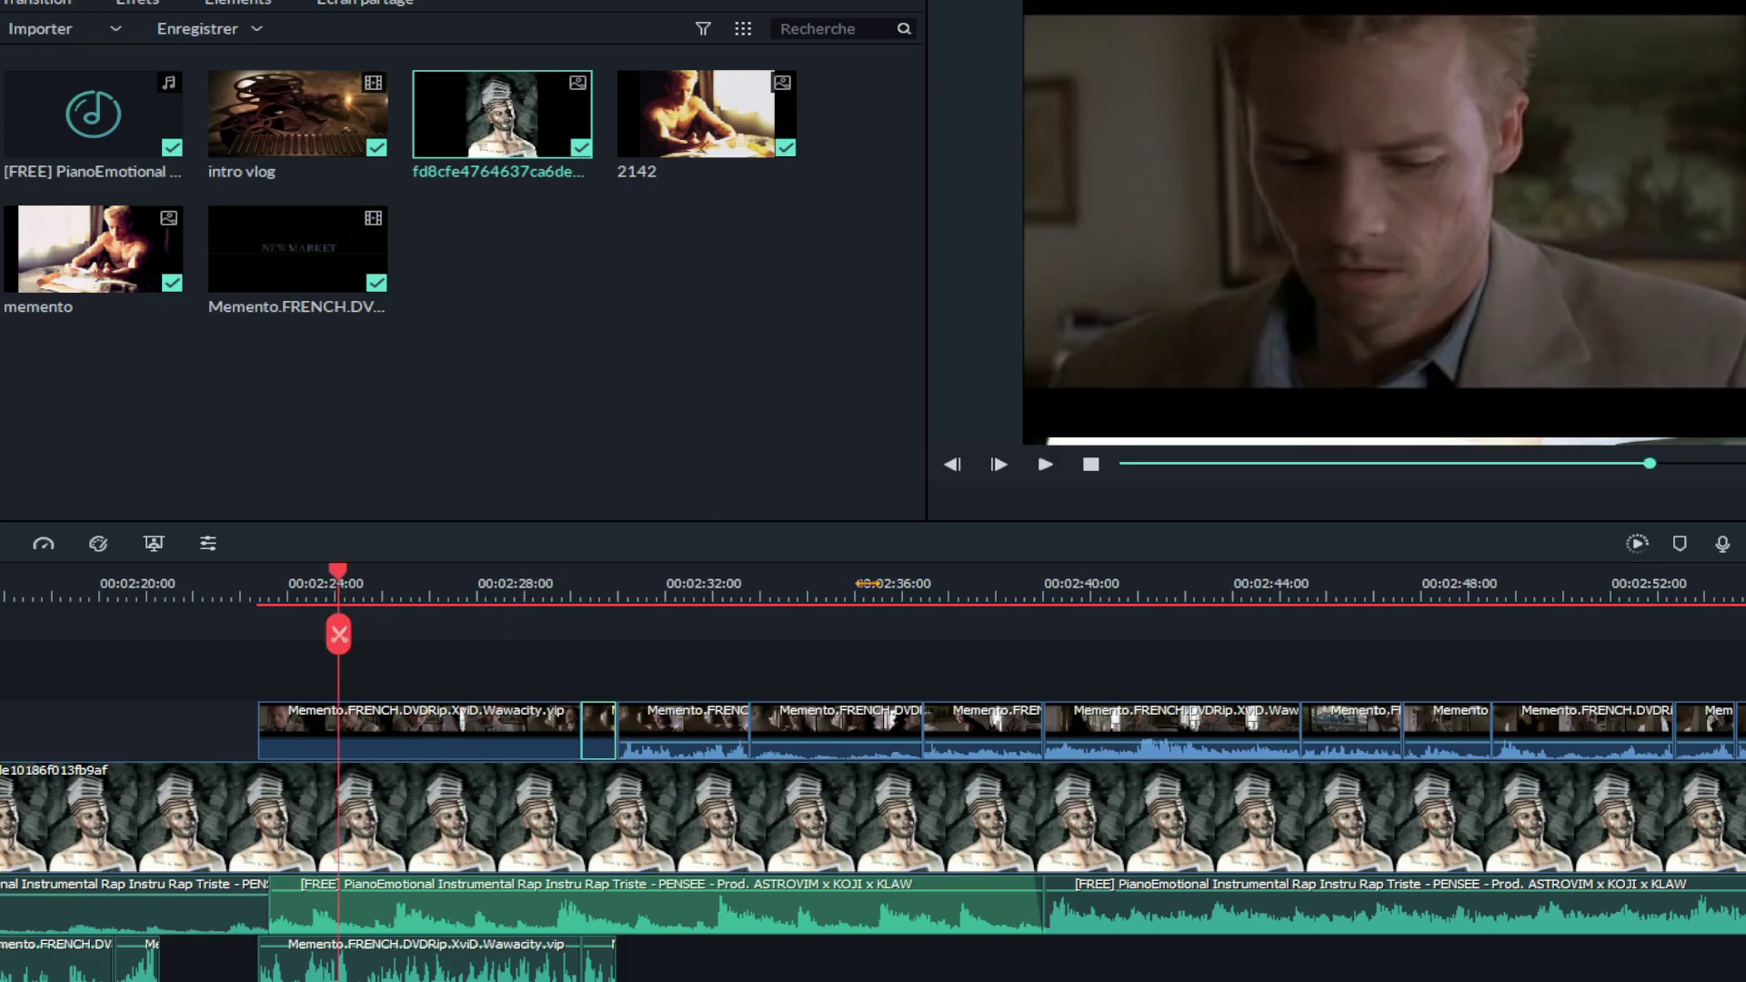
click(644, 597)
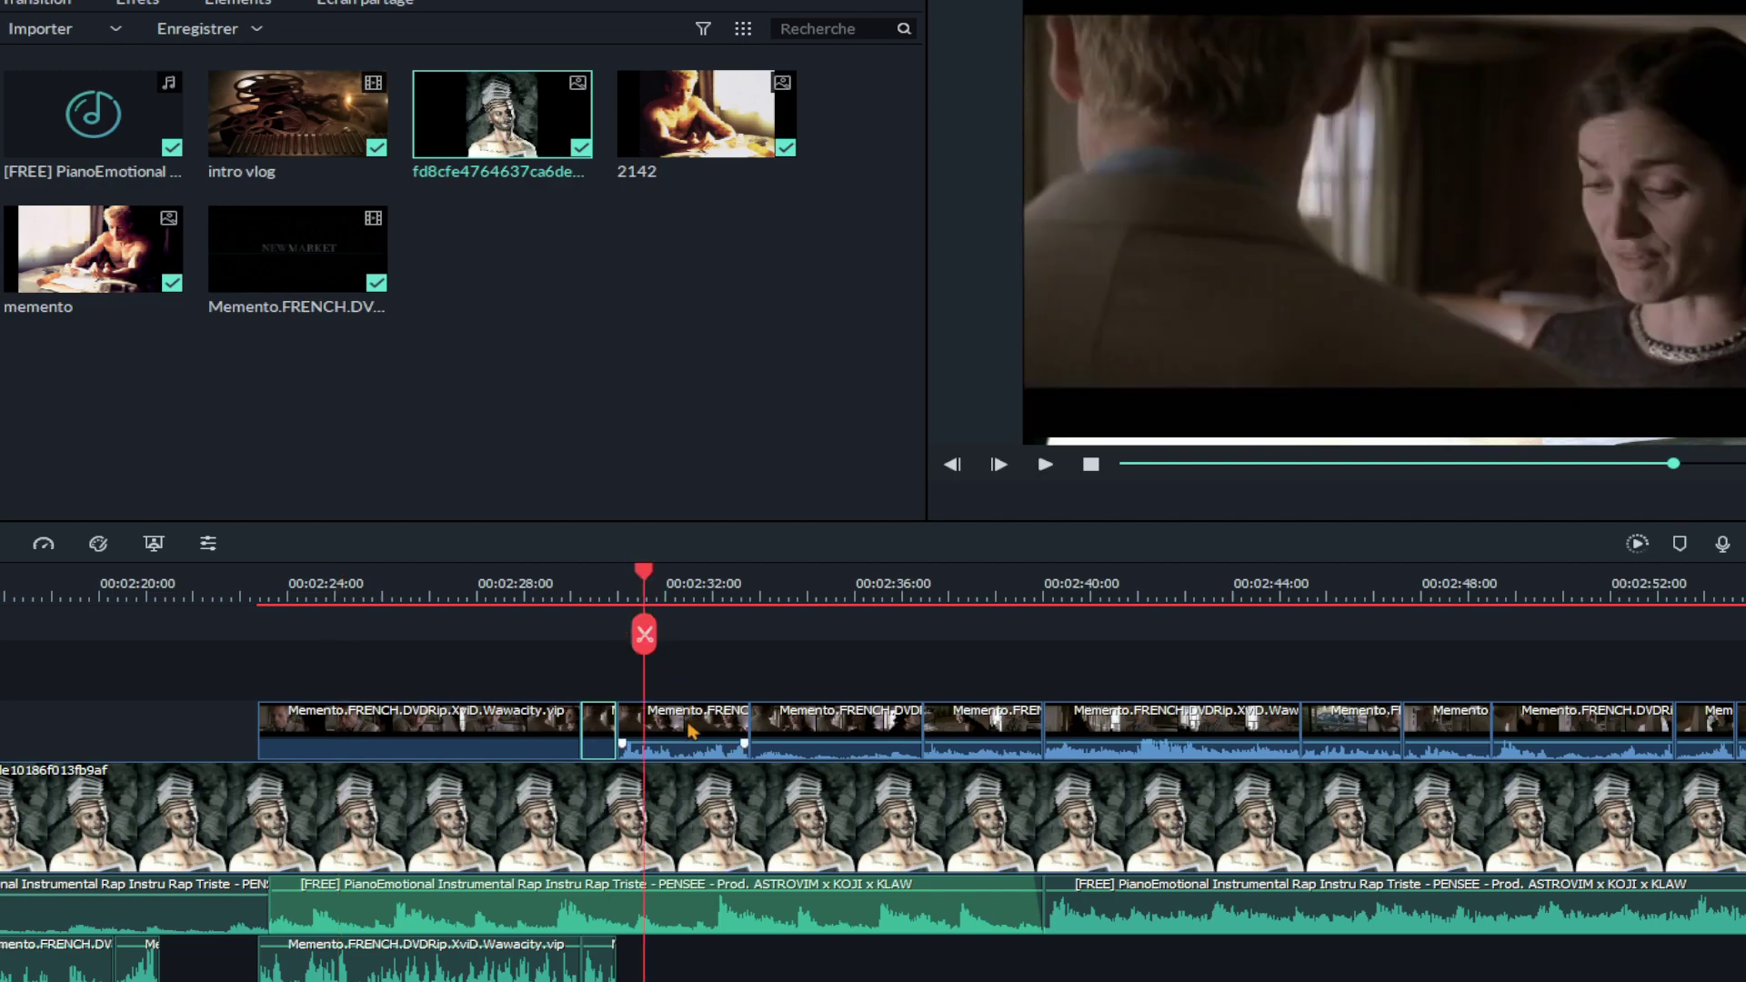
Detach the audio from the three consecutive Memento clips between about 00:02:30 and 00:02:39
right_click(689, 713)
click(790, 508)
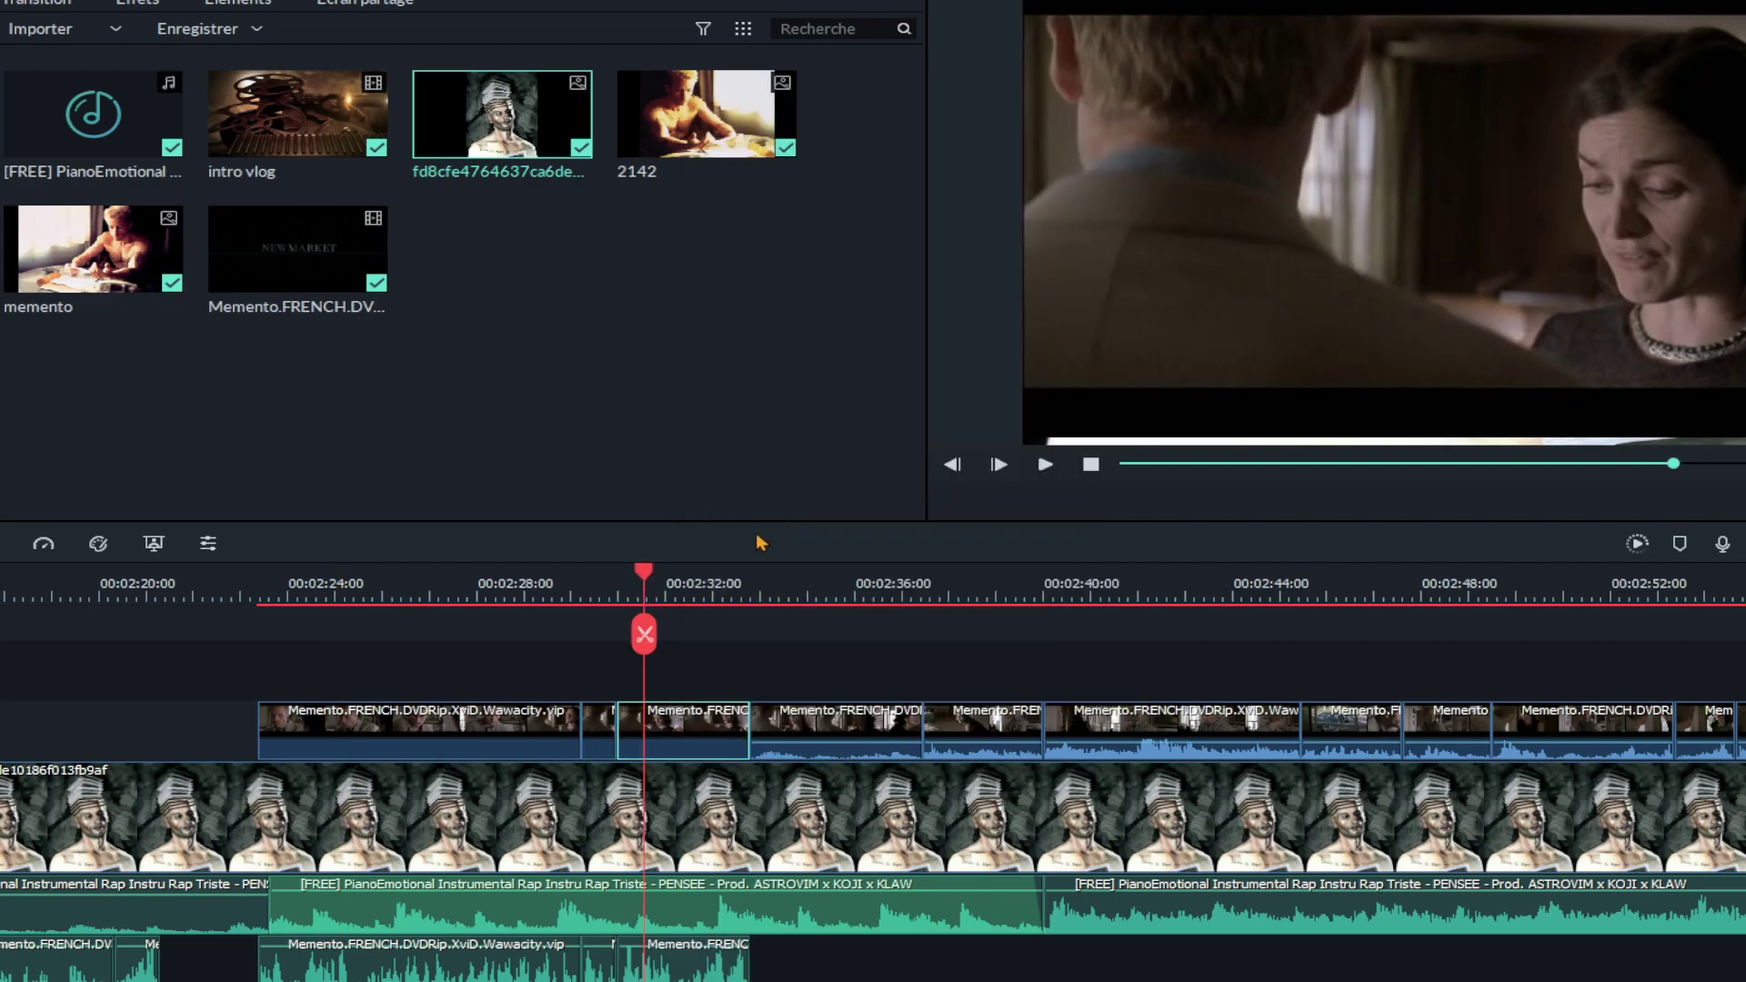
right_click(801, 723)
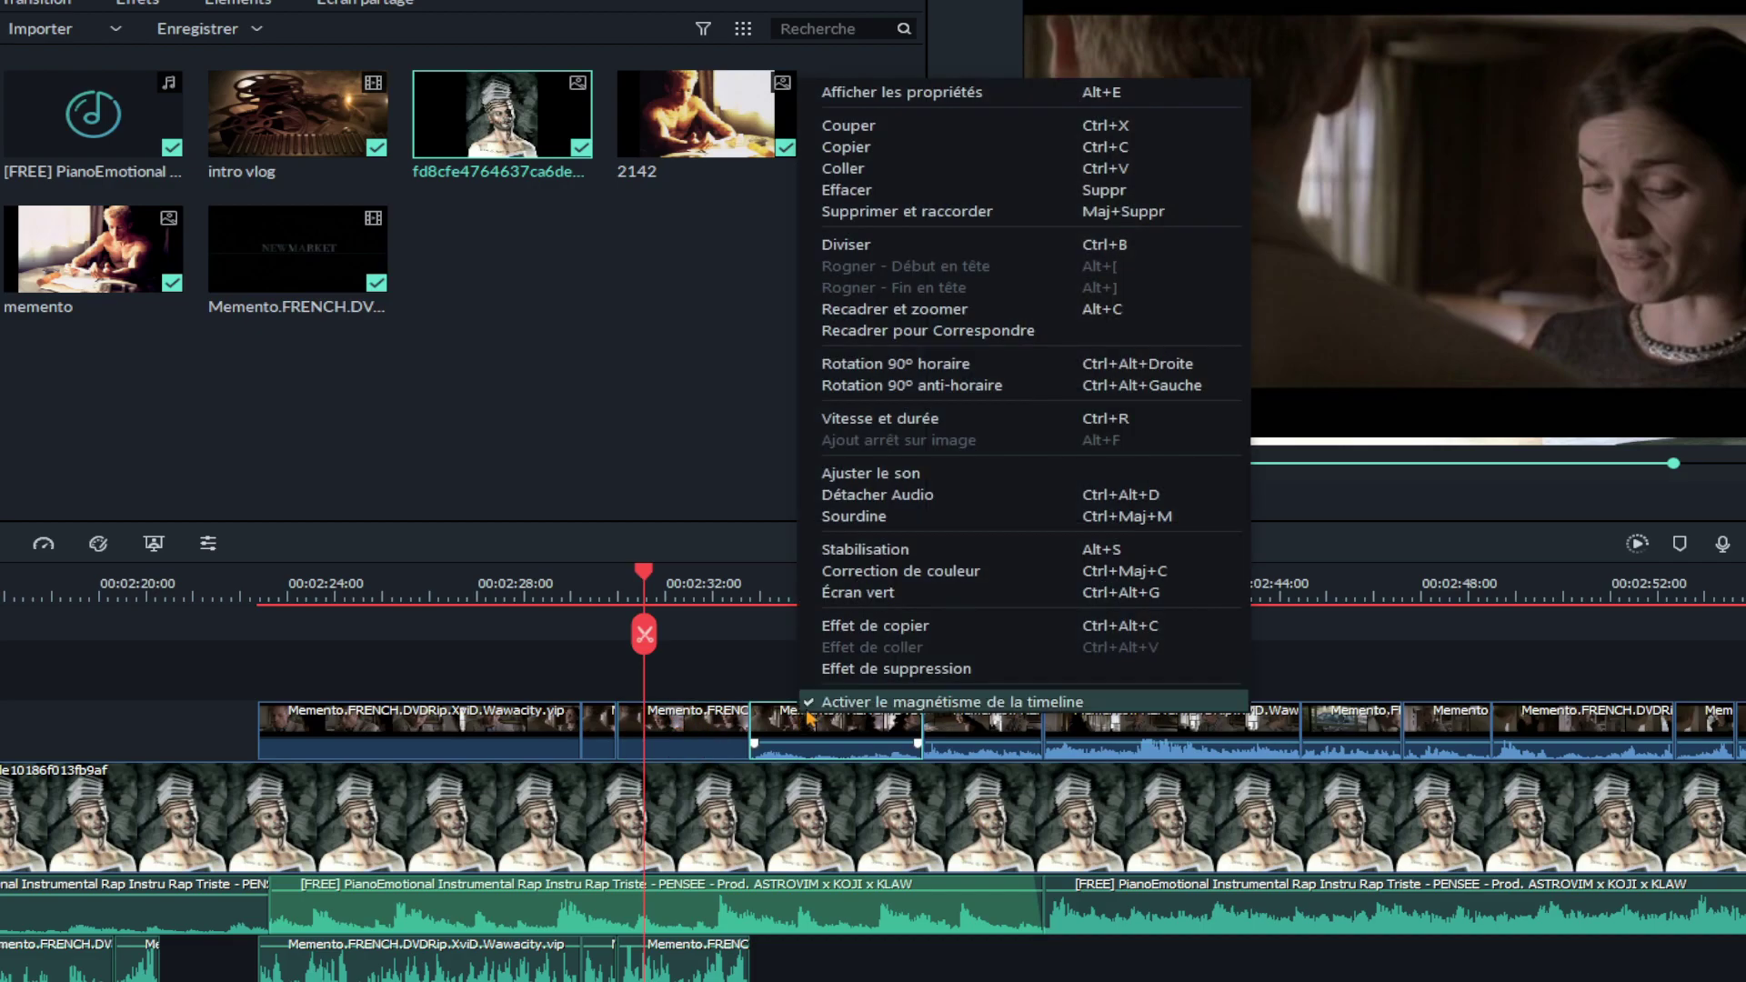
click(904, 500)
right_click(964, 732)
click(1023, 493)
Detach the audio from the Memento clips between about 00:02:39 and 00:02:52, and delete the upper-track video clips from about 00:02:22 to 00:02:52
right_click(1123, 723)
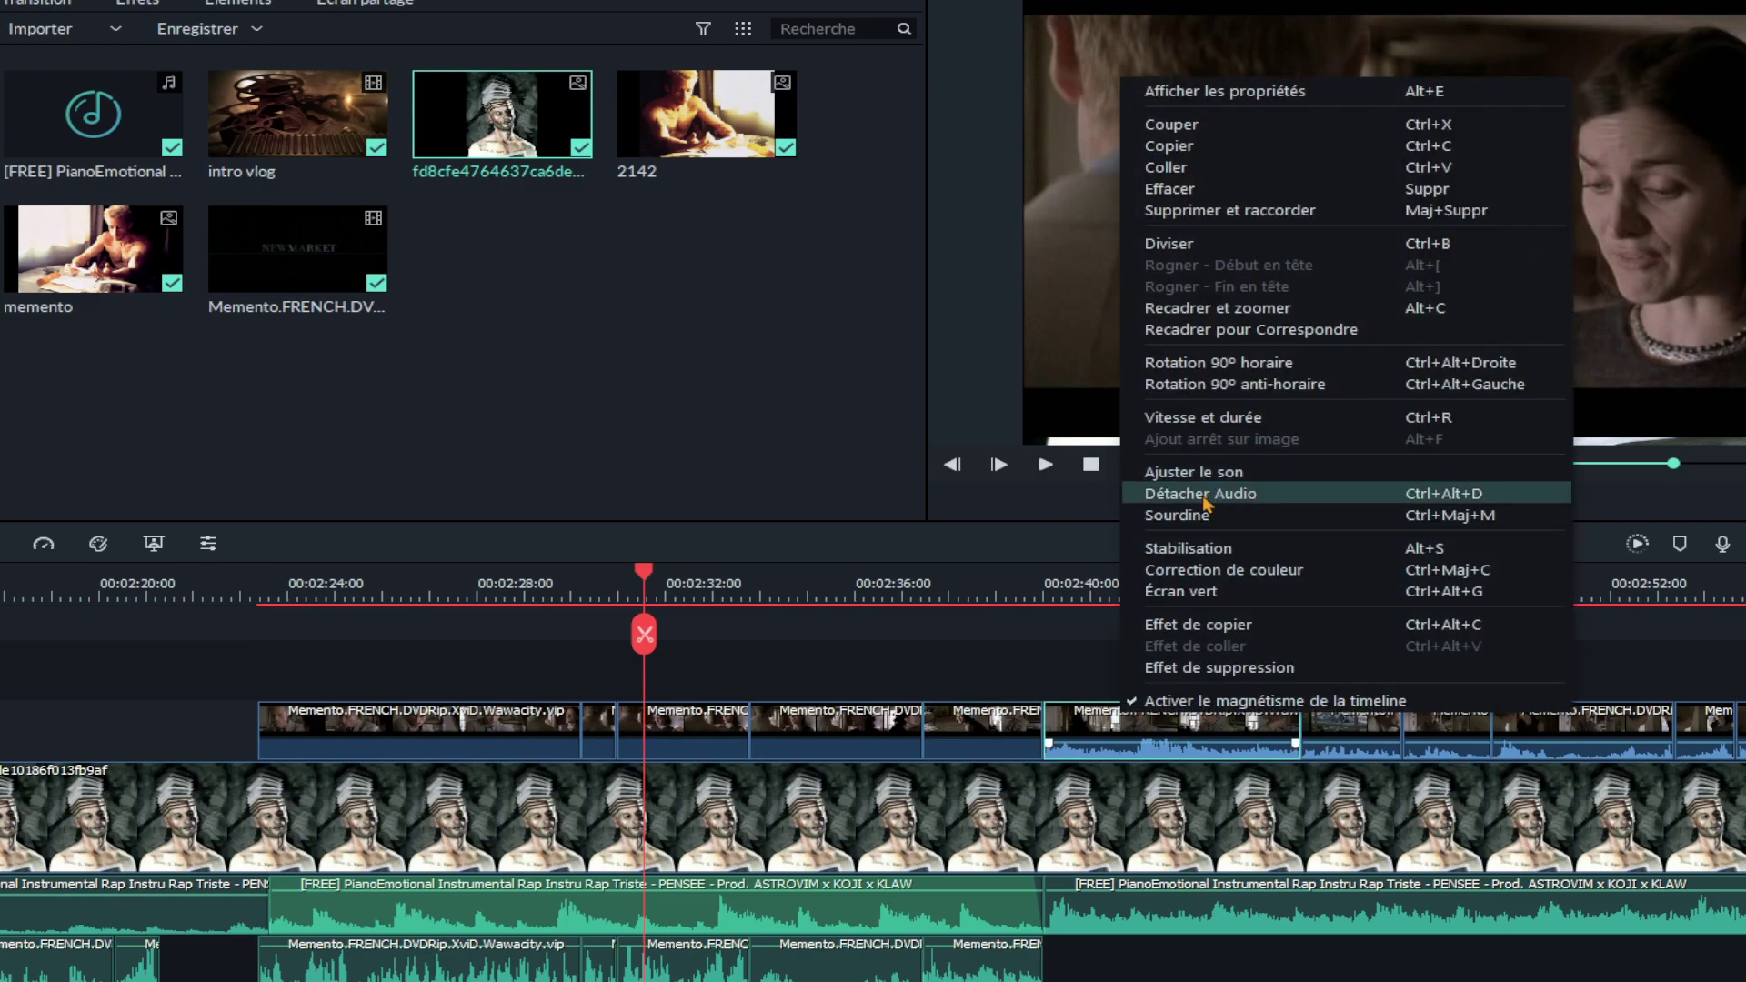
click(1205, 502)
right_click(1399, 737)
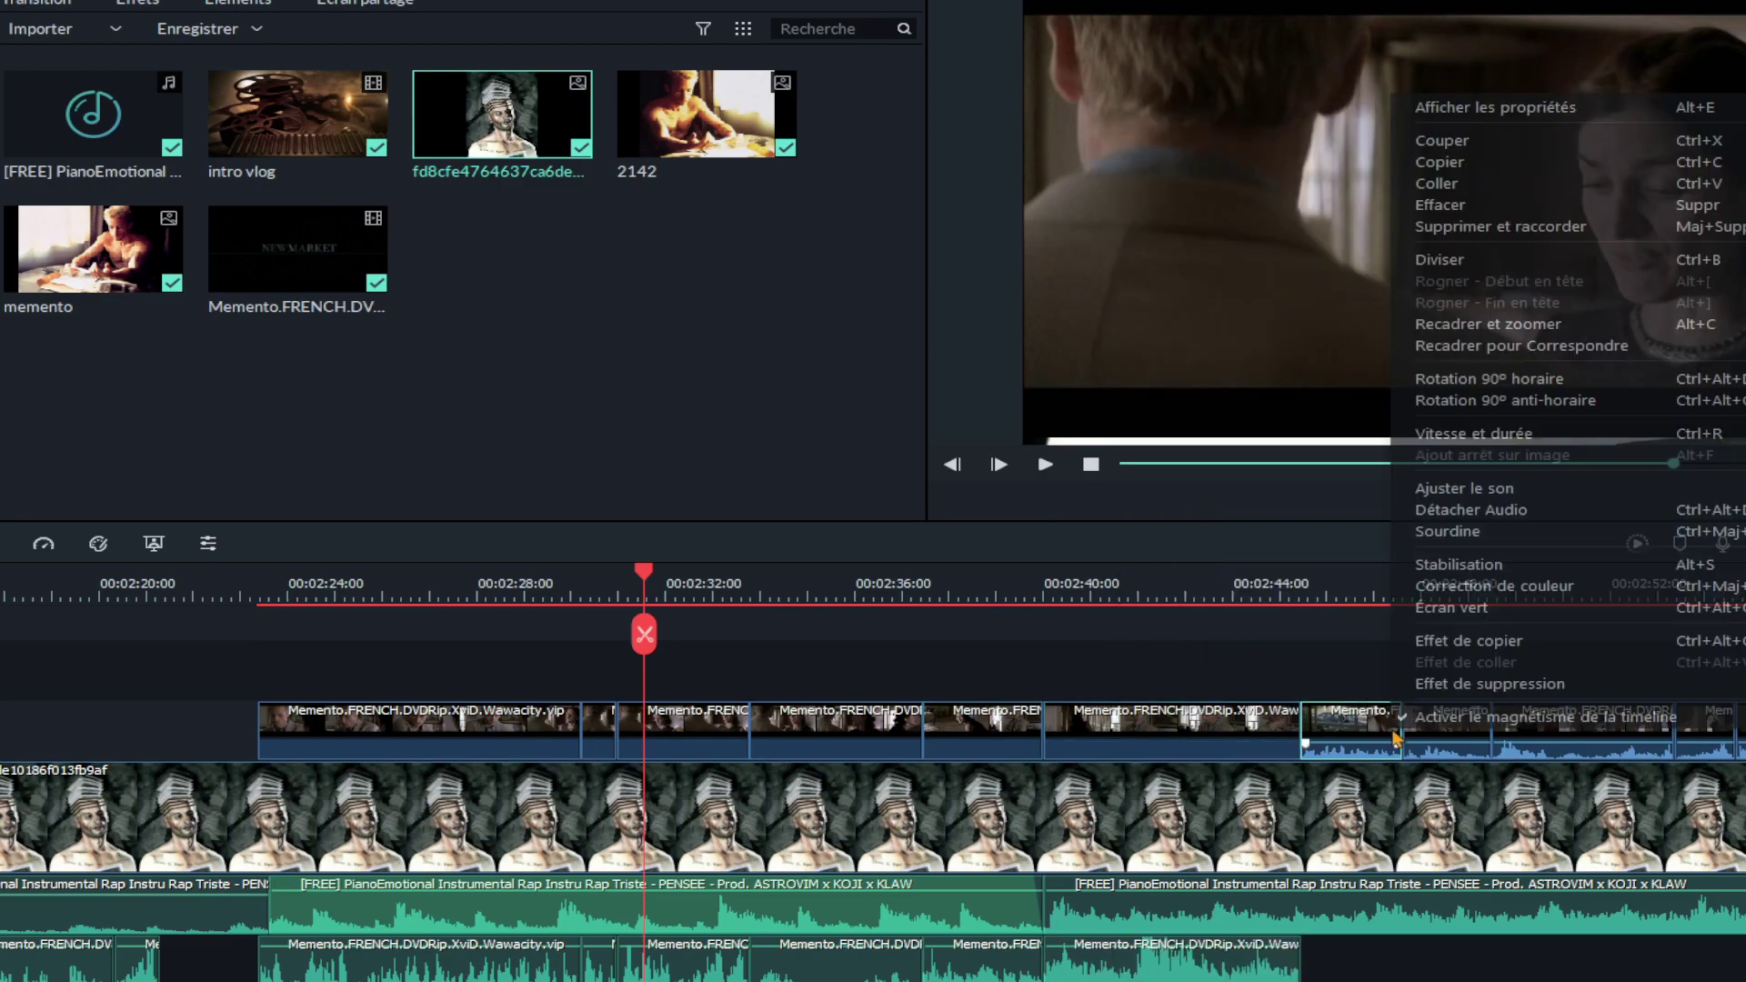
click(1473, 510)
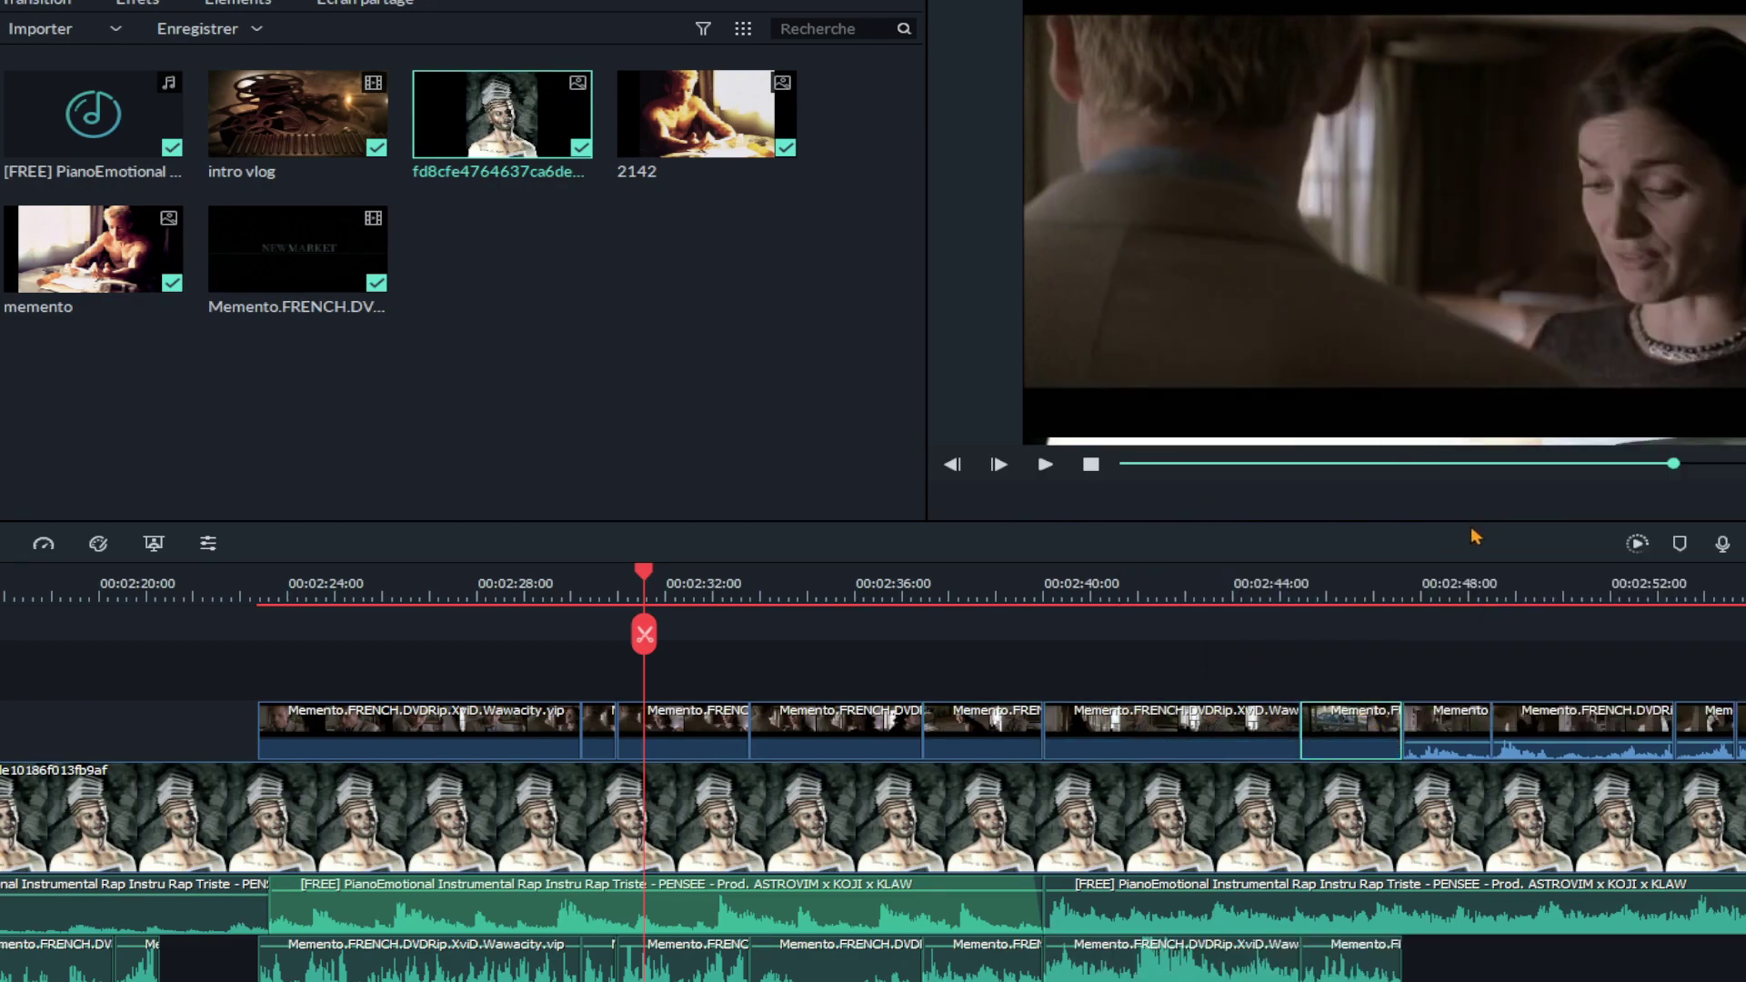
right_click(1549, 735)
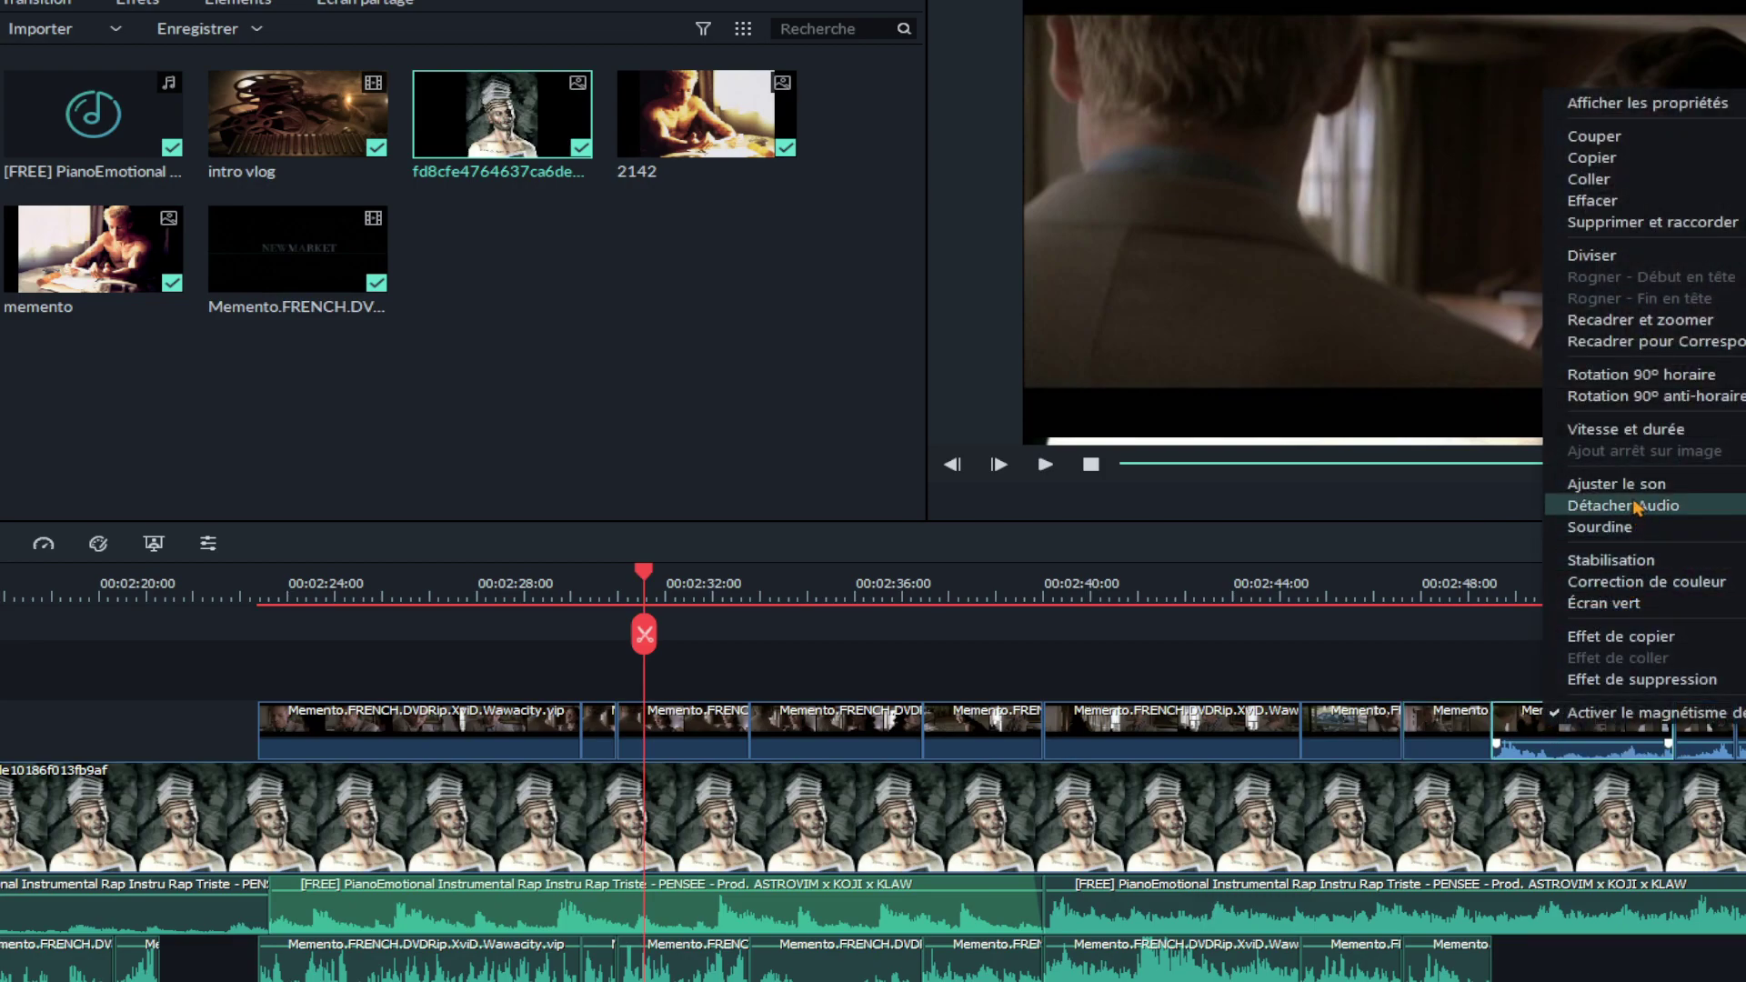
click(1637, 506)
drag(207, 708, 1577, 738)
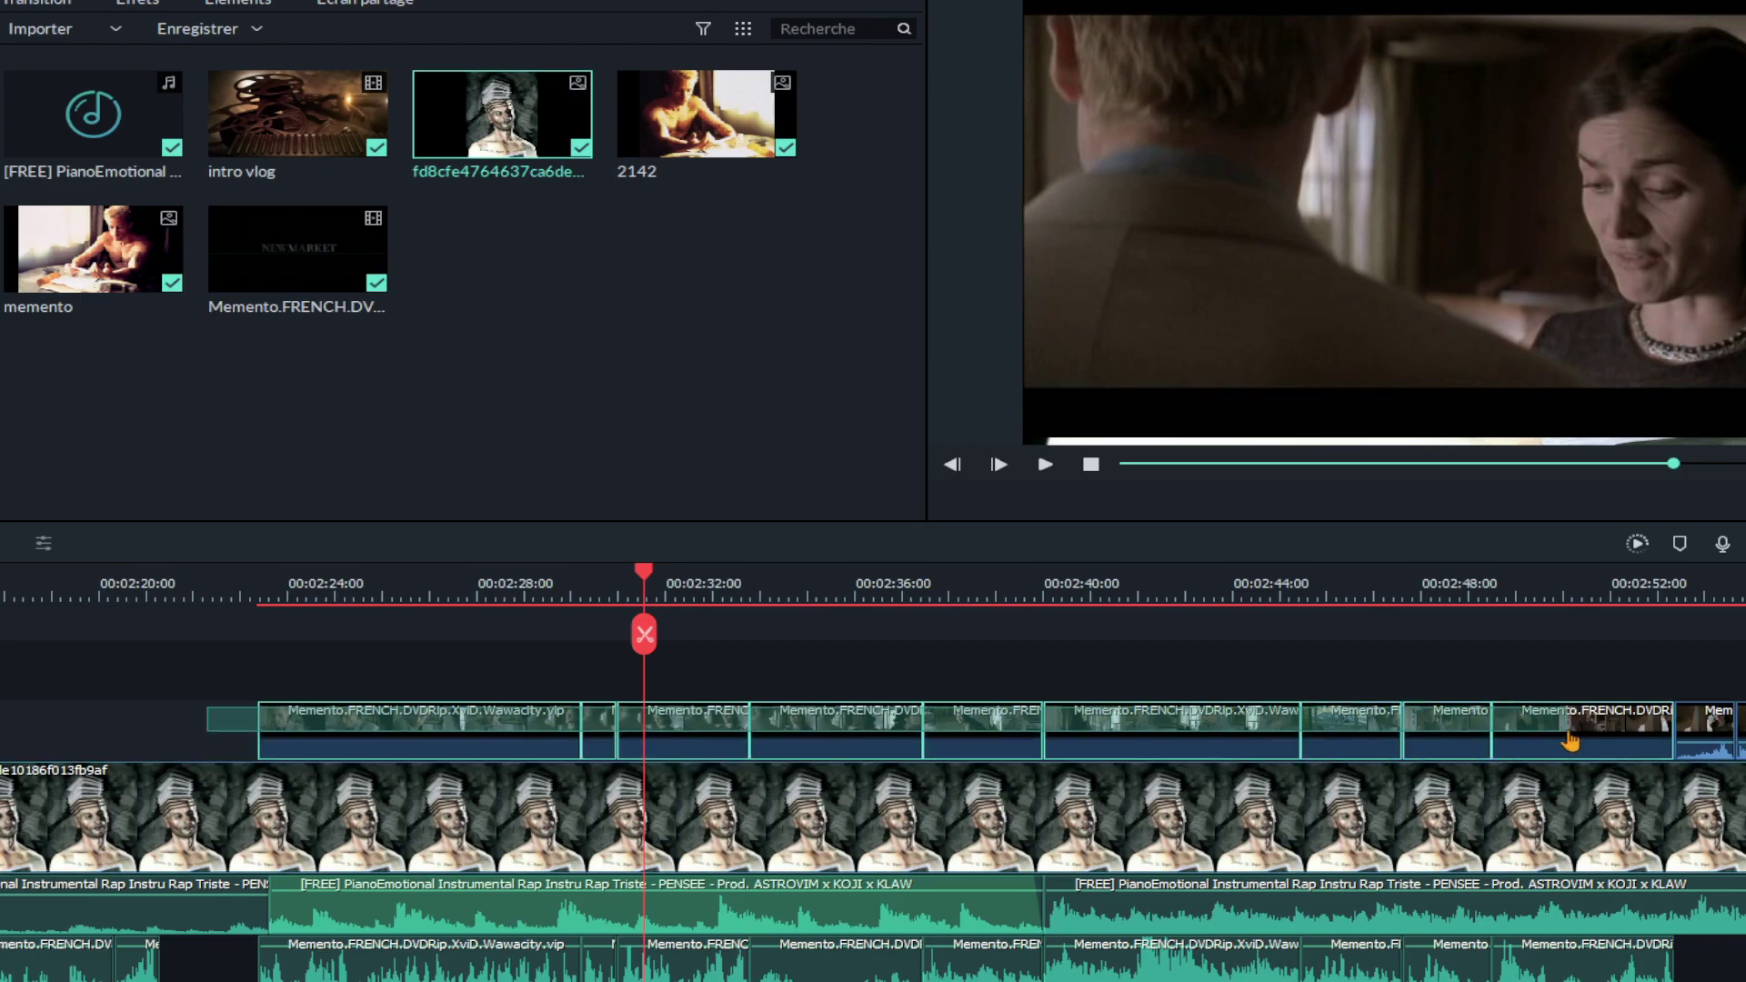
key(Delete)
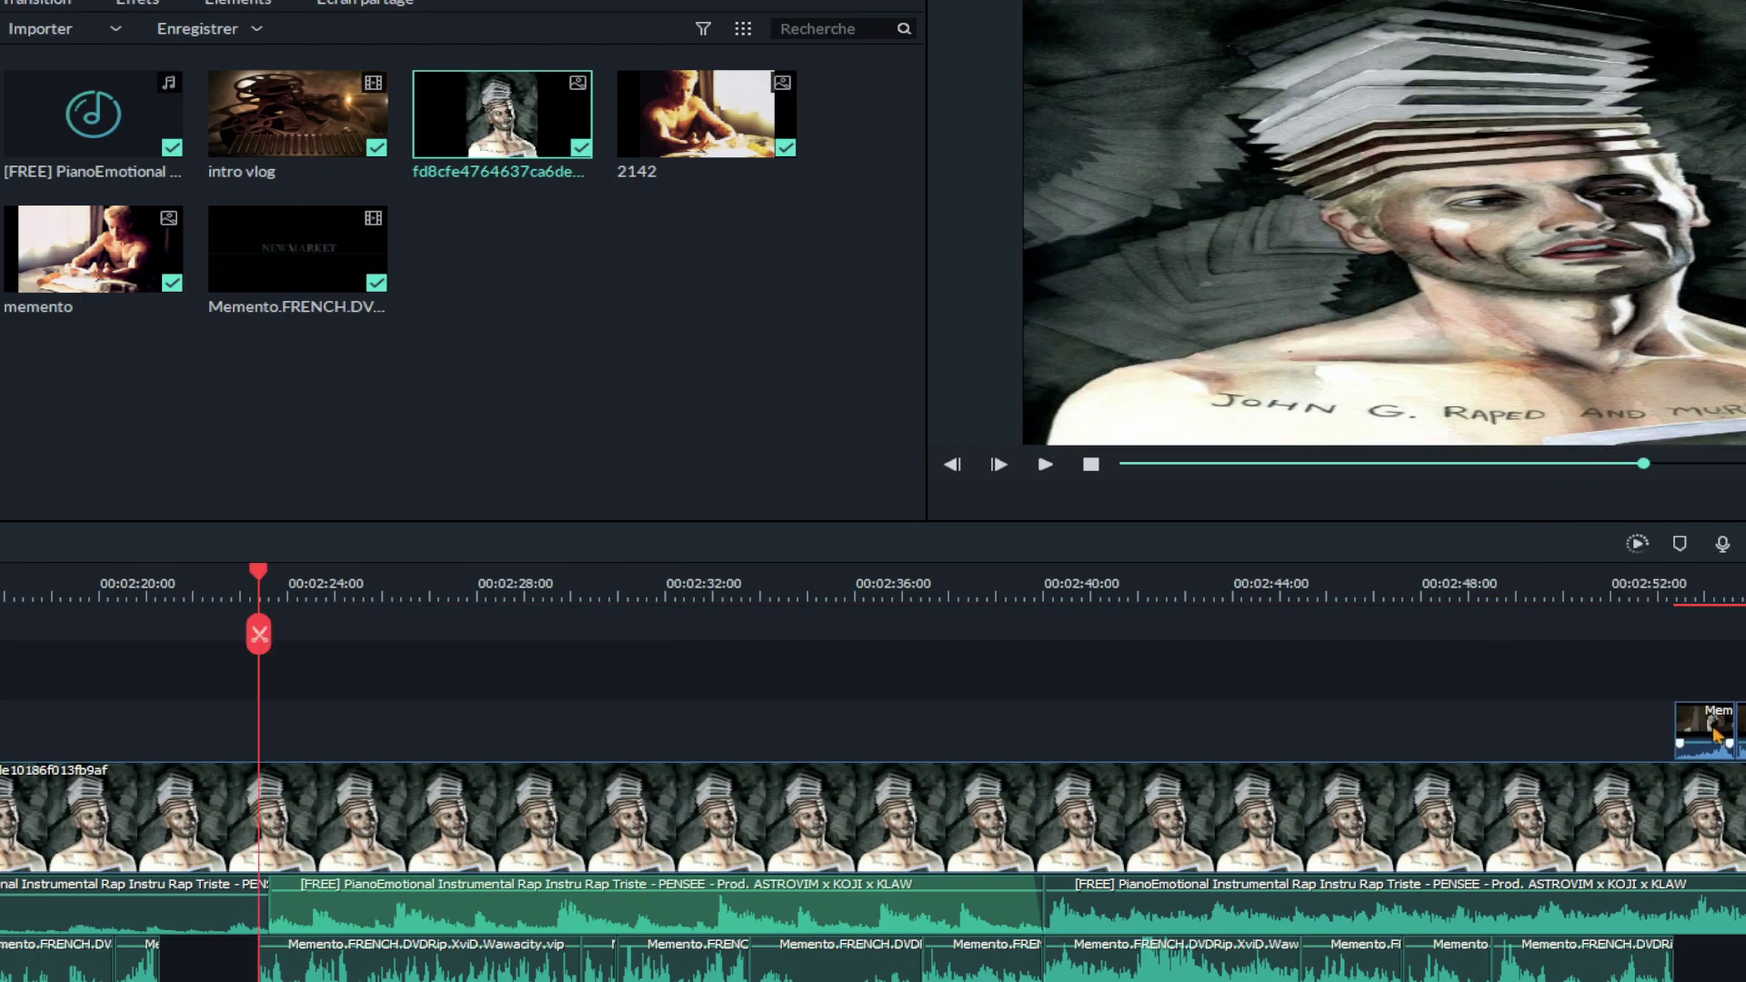
Detach the audio from the five remaining Memento clips between about 00:02:52 and 00:03:03
scroll(1023, 728, right, 5)
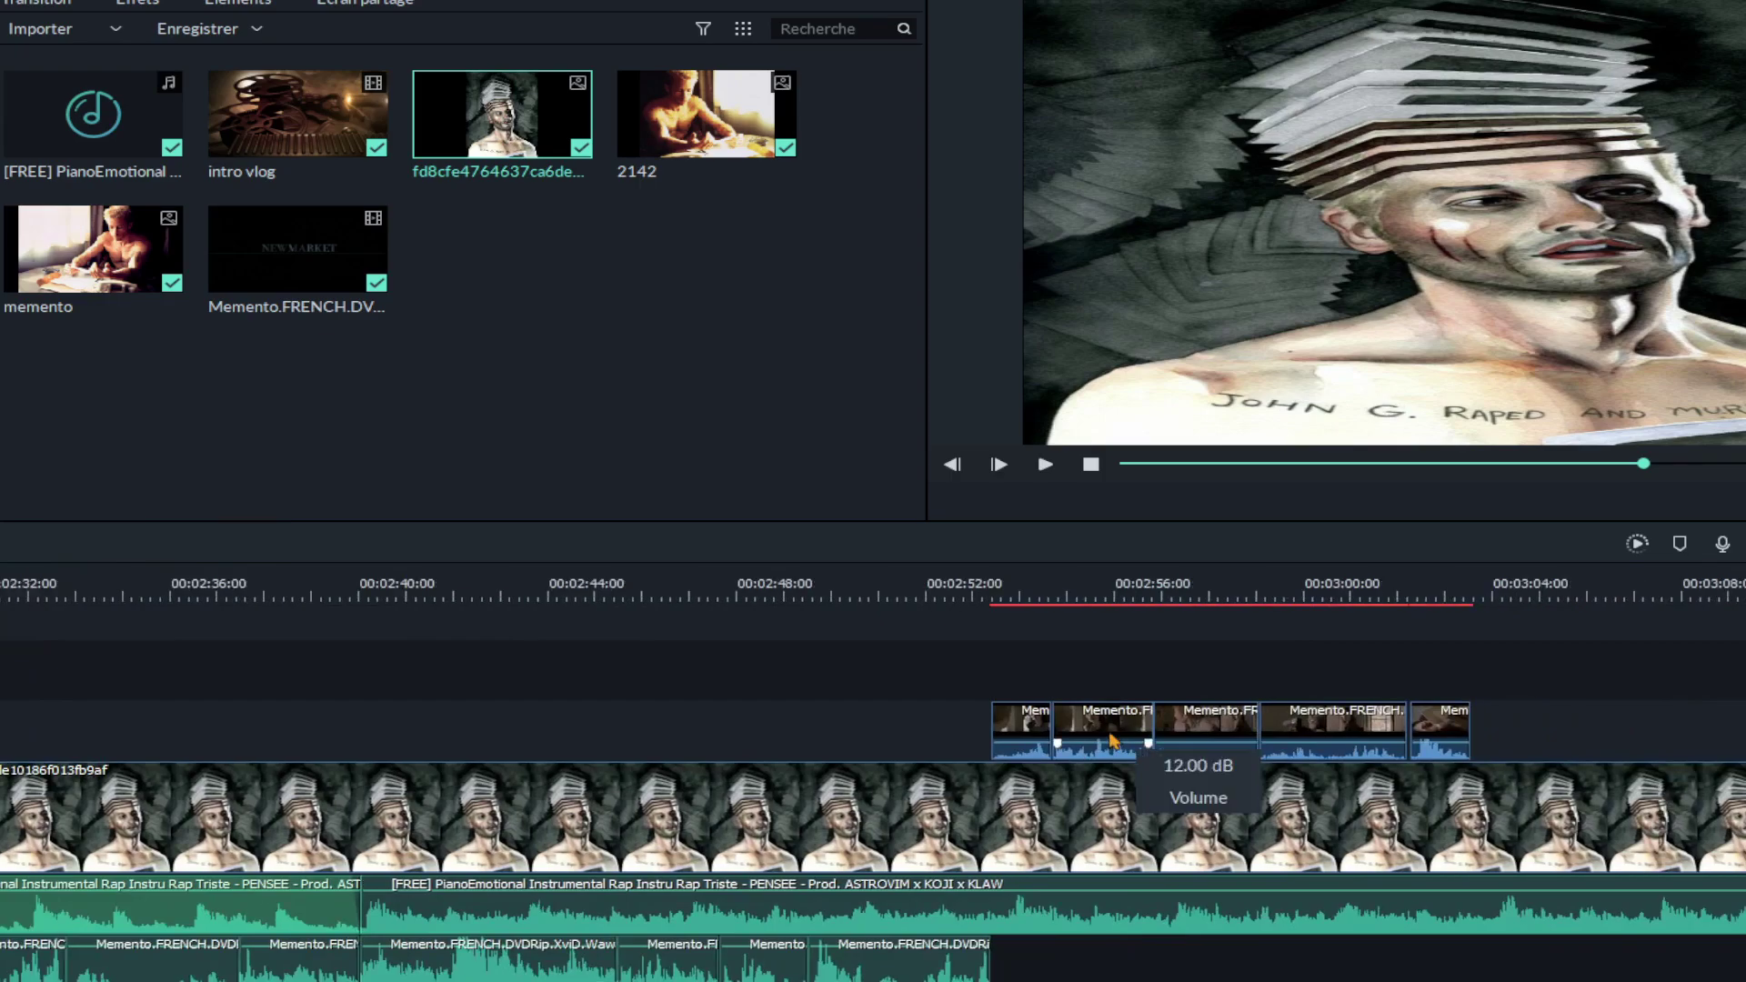
right_click(1023, 728)
click(1101, 504)
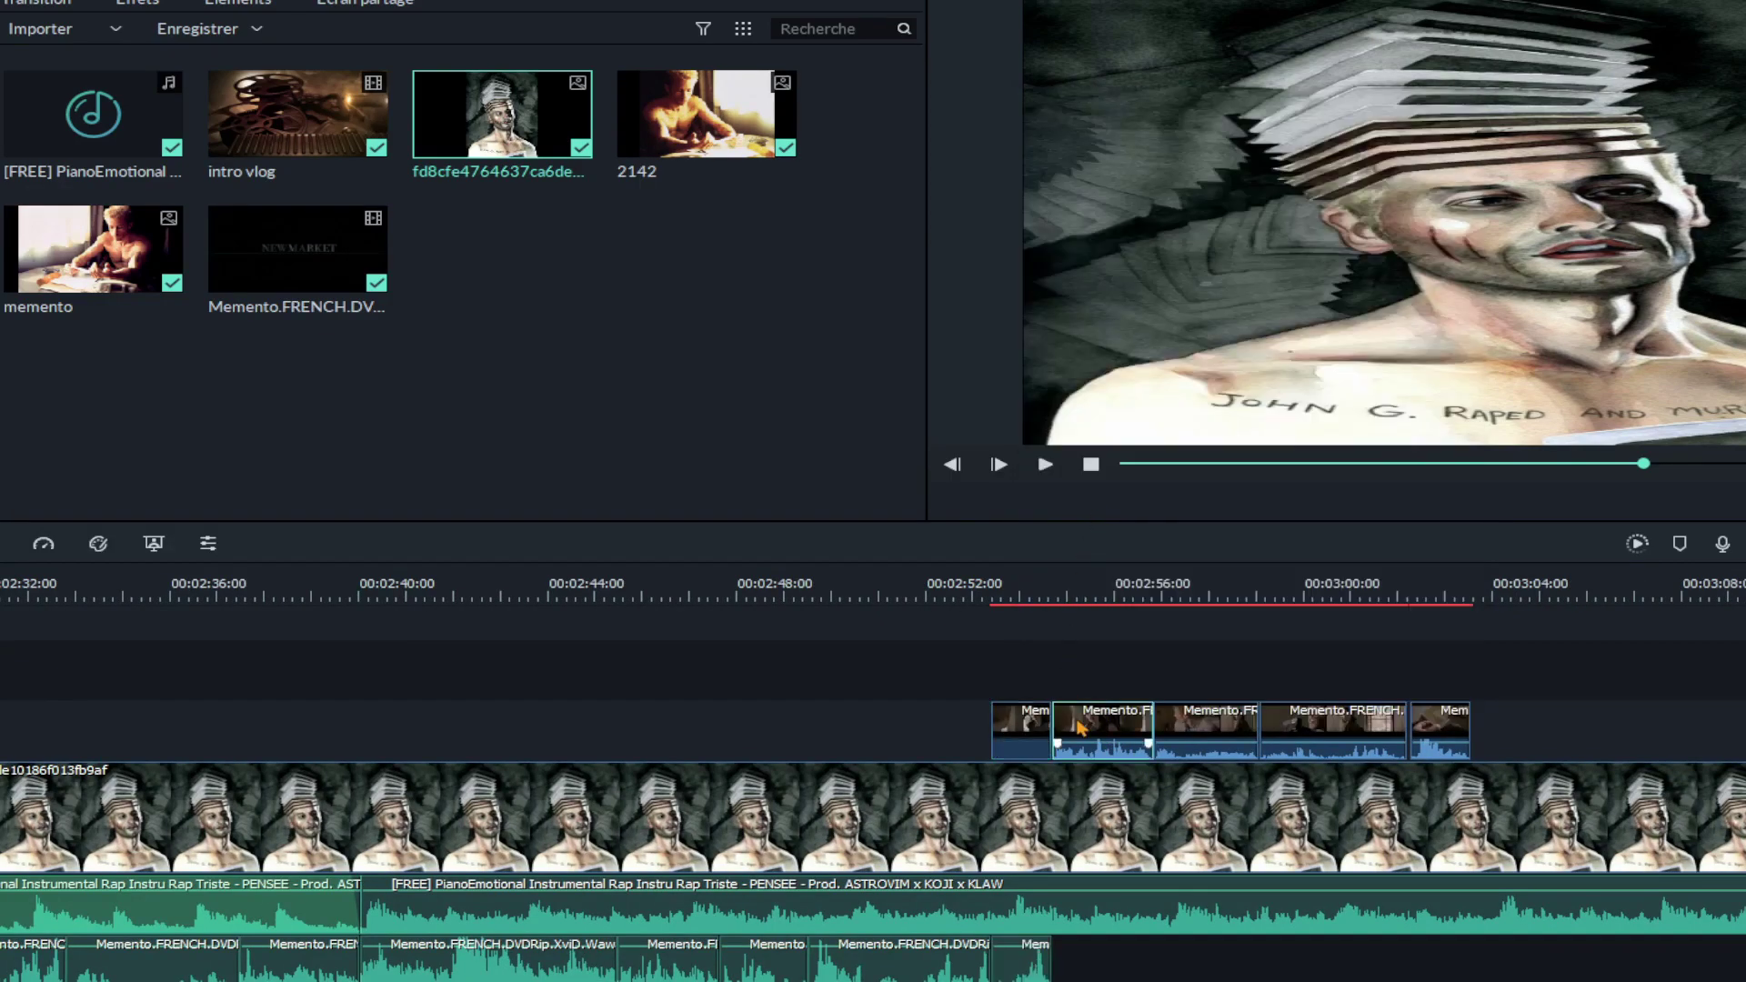
right_click(1424, 732)
click(1502, 501)
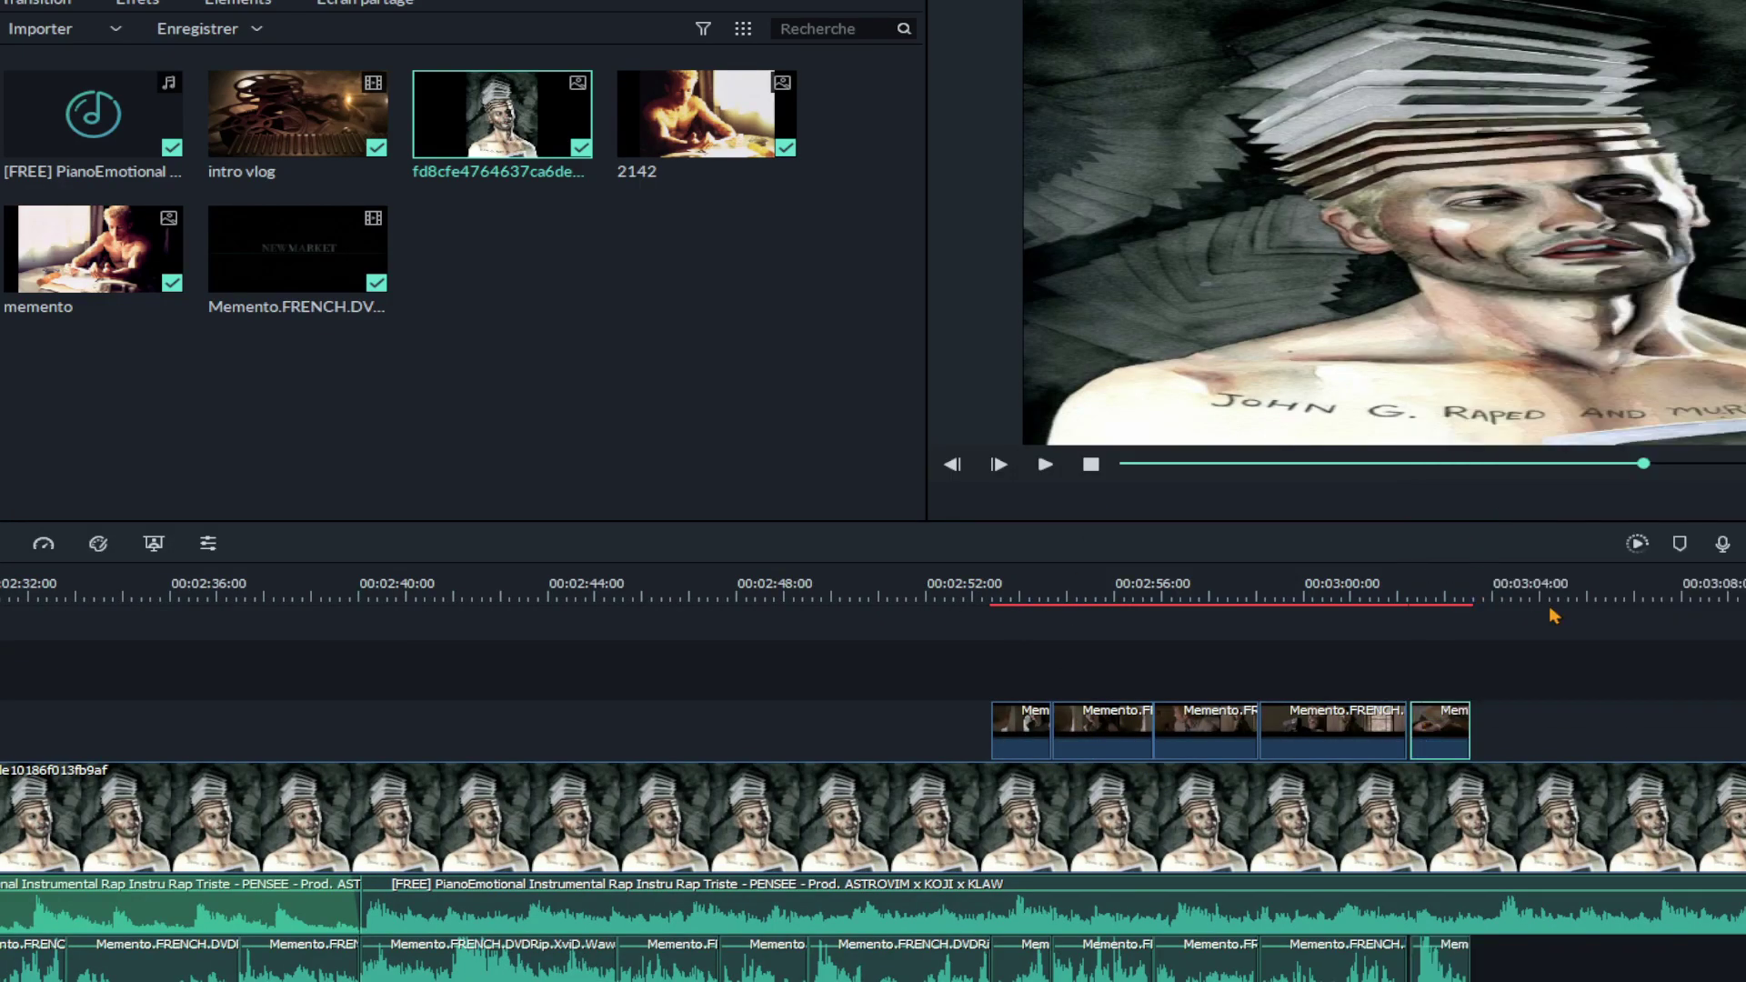
drag(994, 727, 1465, 741)
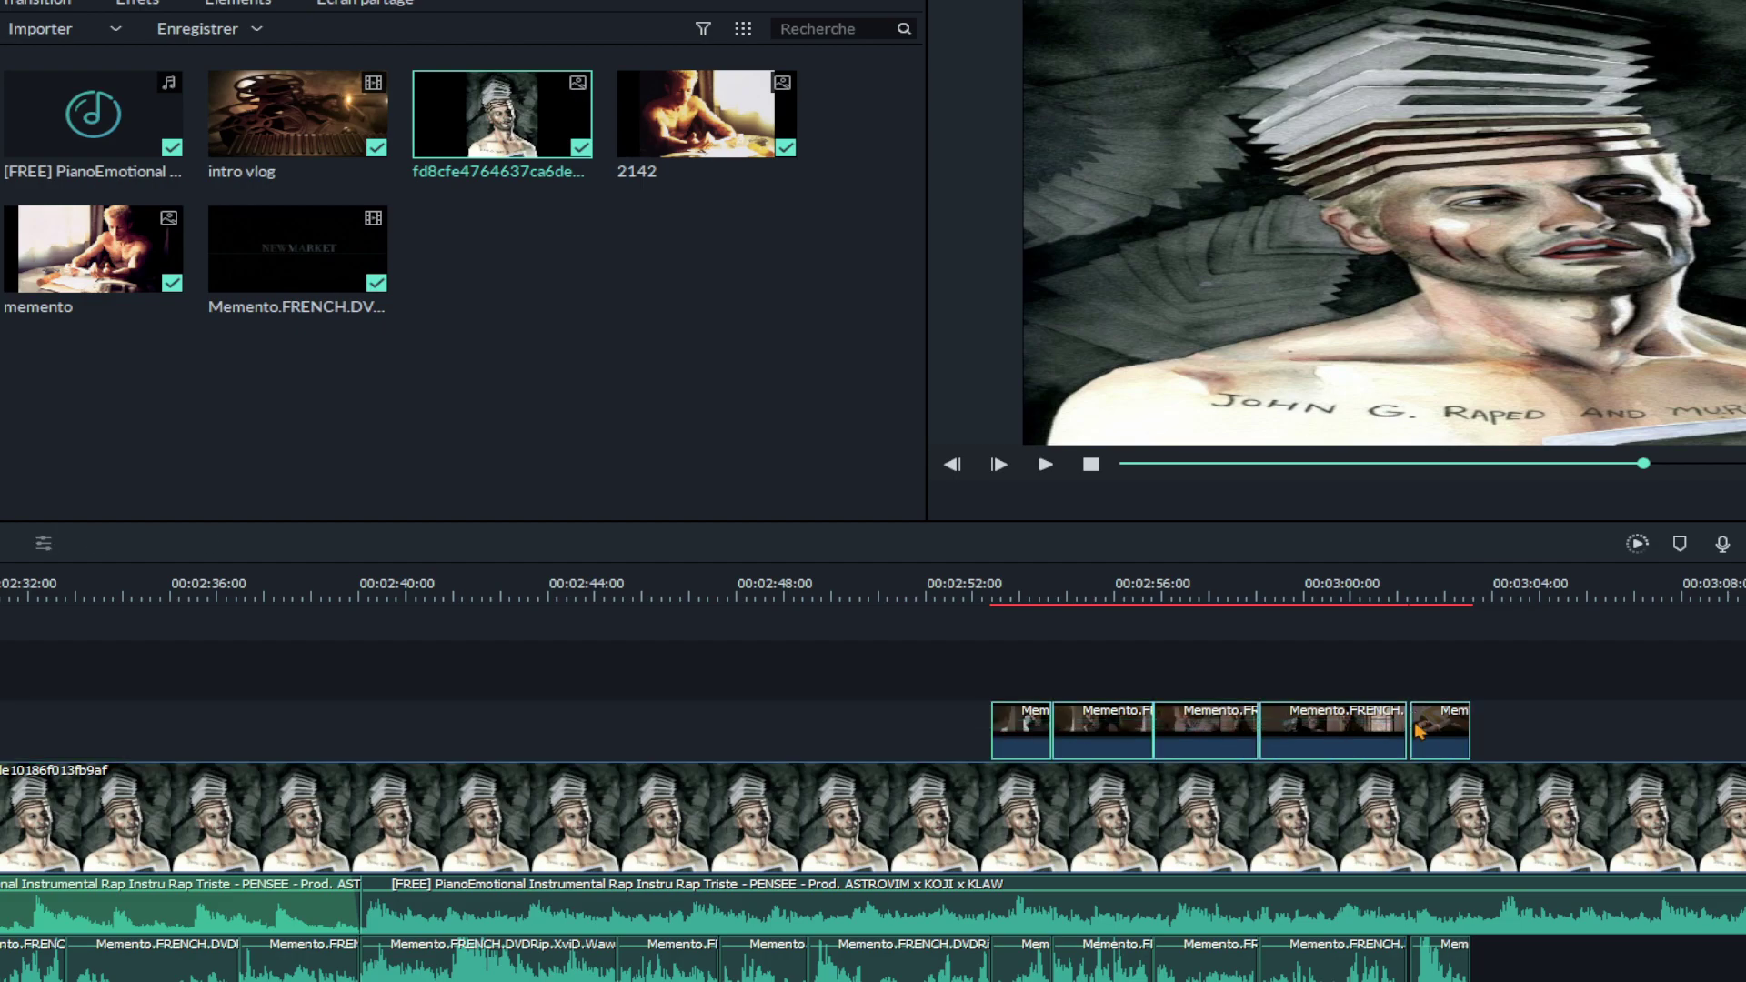
right_click(1416, 725)
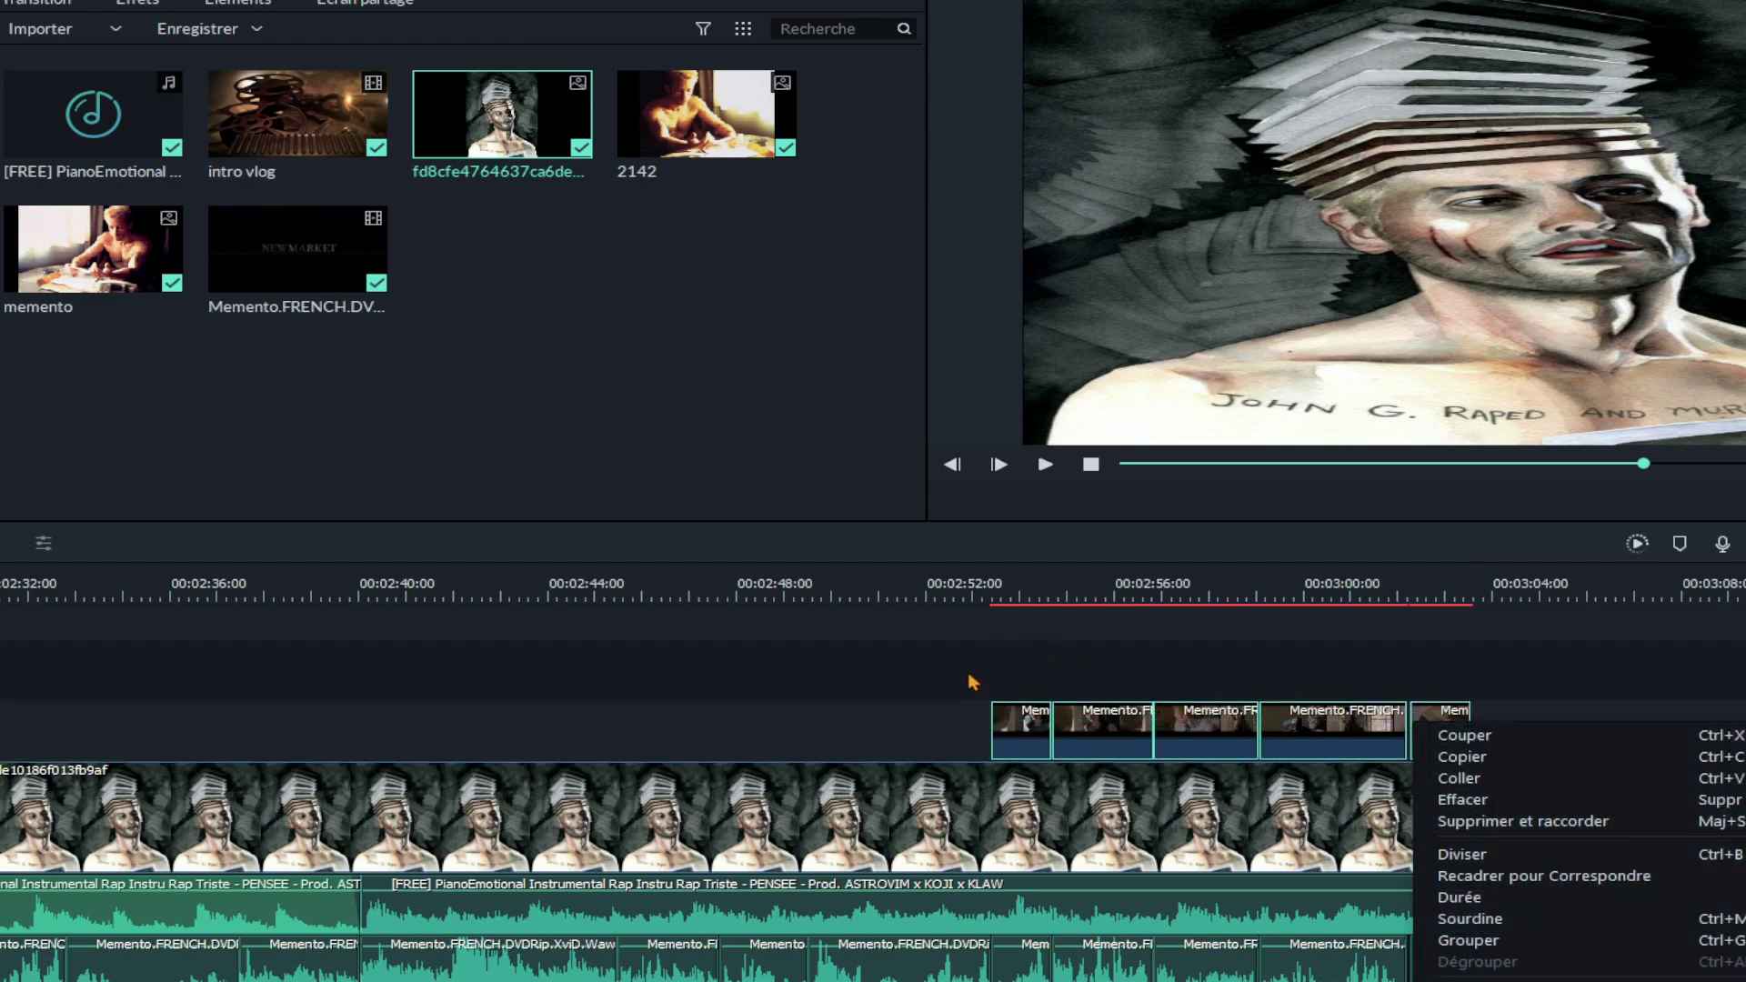
click(948, 724)
drag(955, 733, 1451, 738)
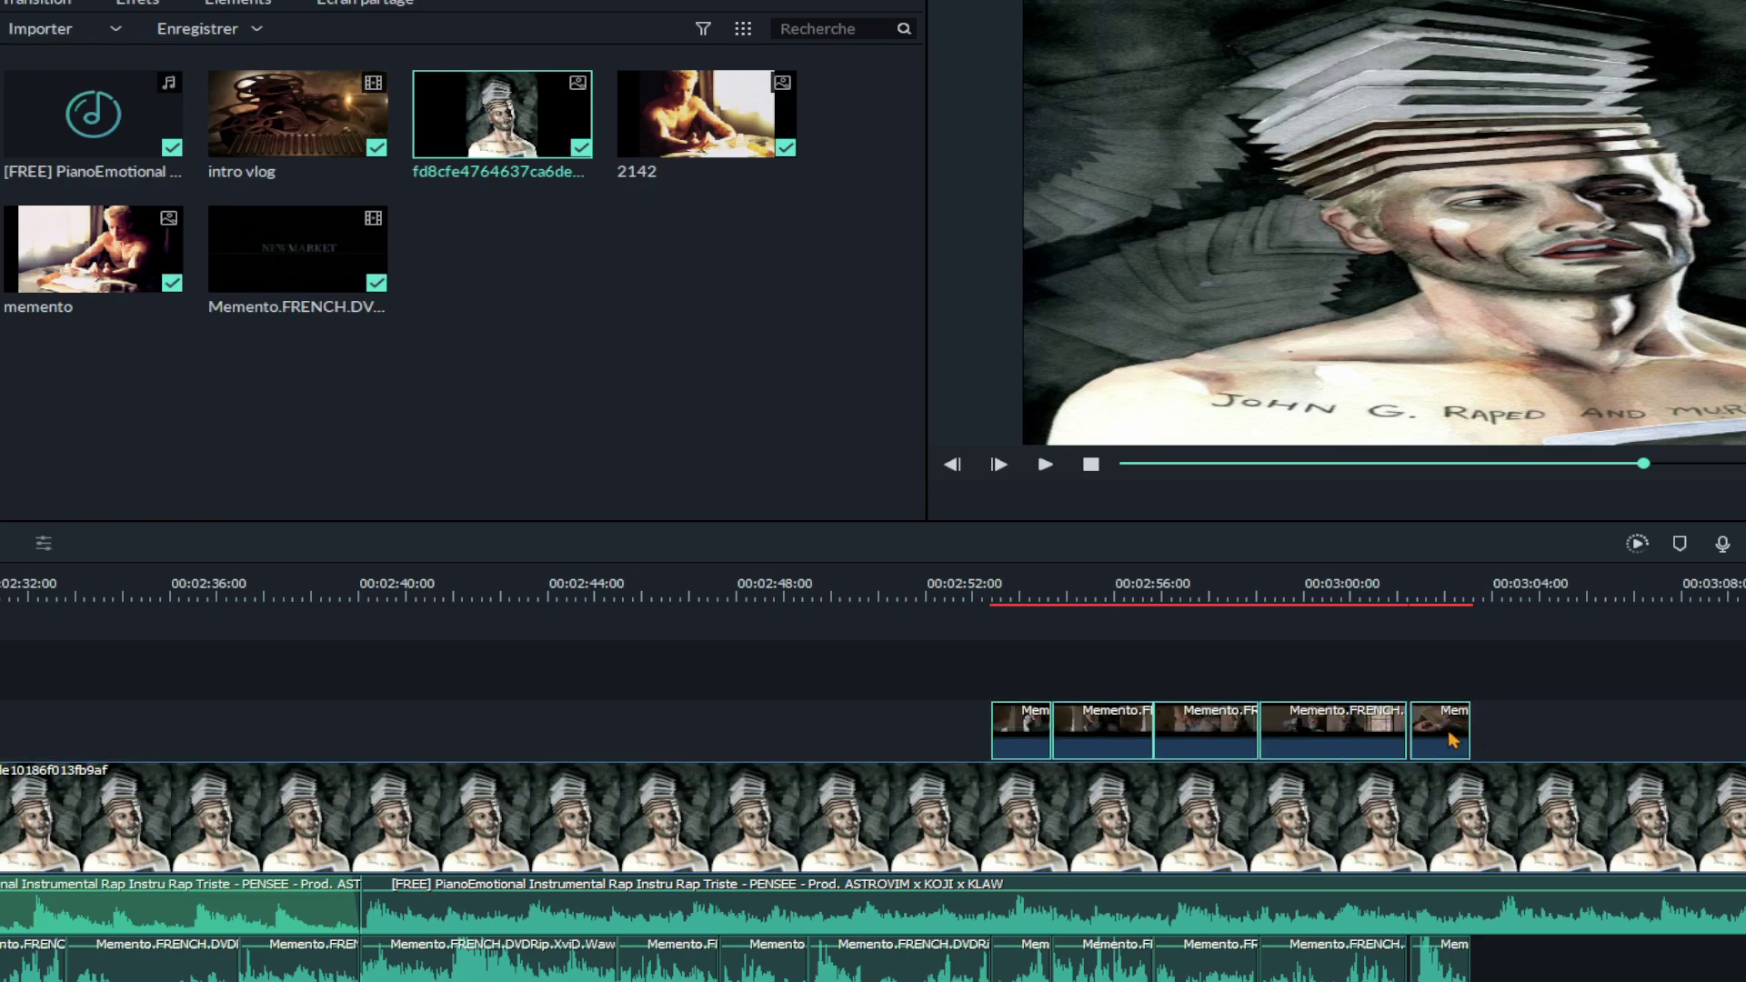
right_click(1446, 719)
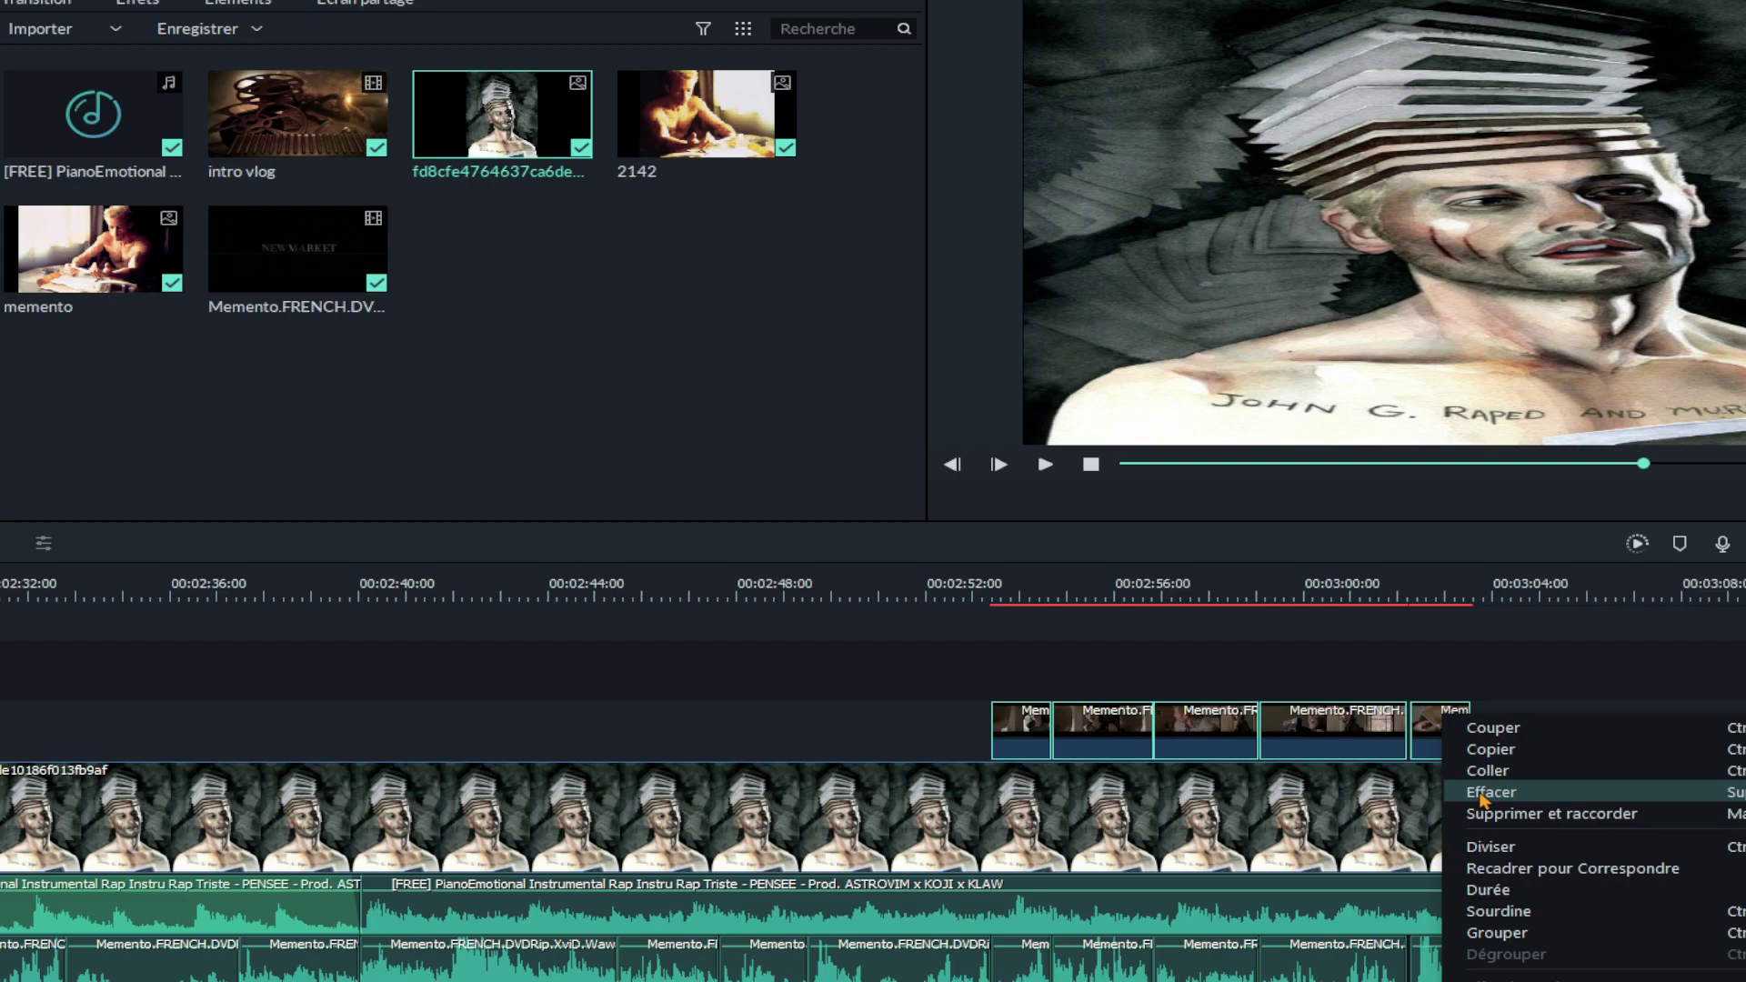
key(Escape)
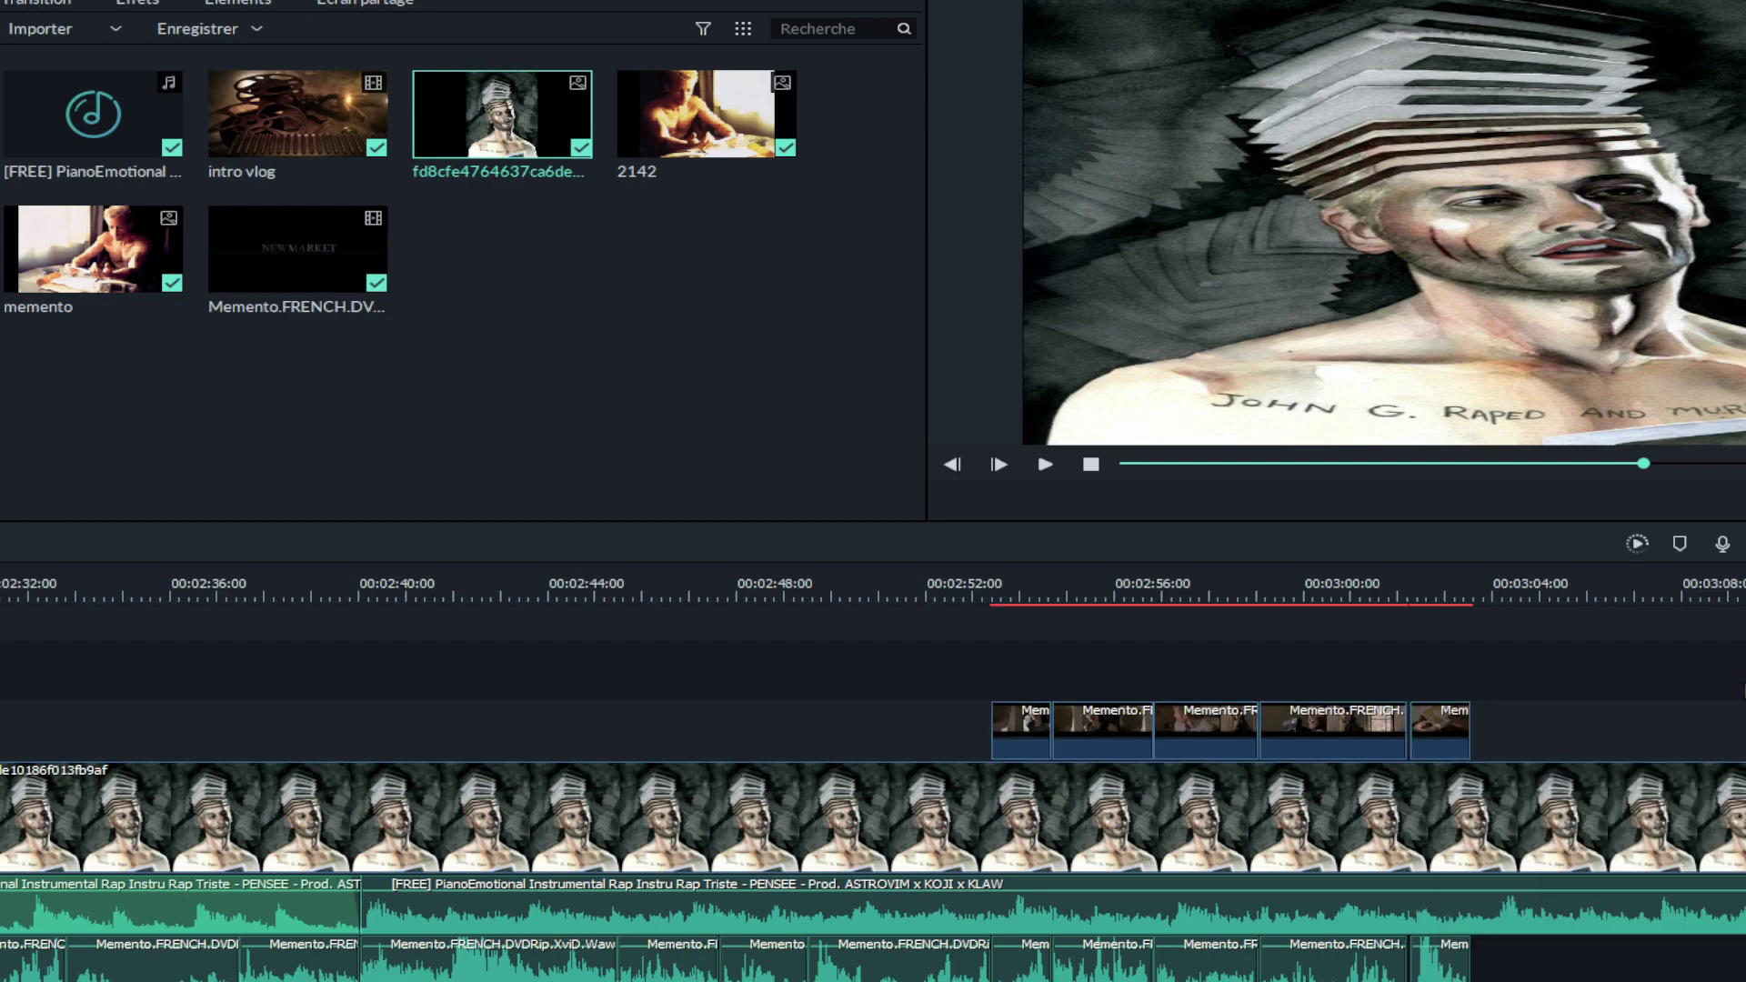
Delete the video of the five Memento clips between about 00:02:52 and 00:03:03, leaving their detached audio in place
click(947, 721)
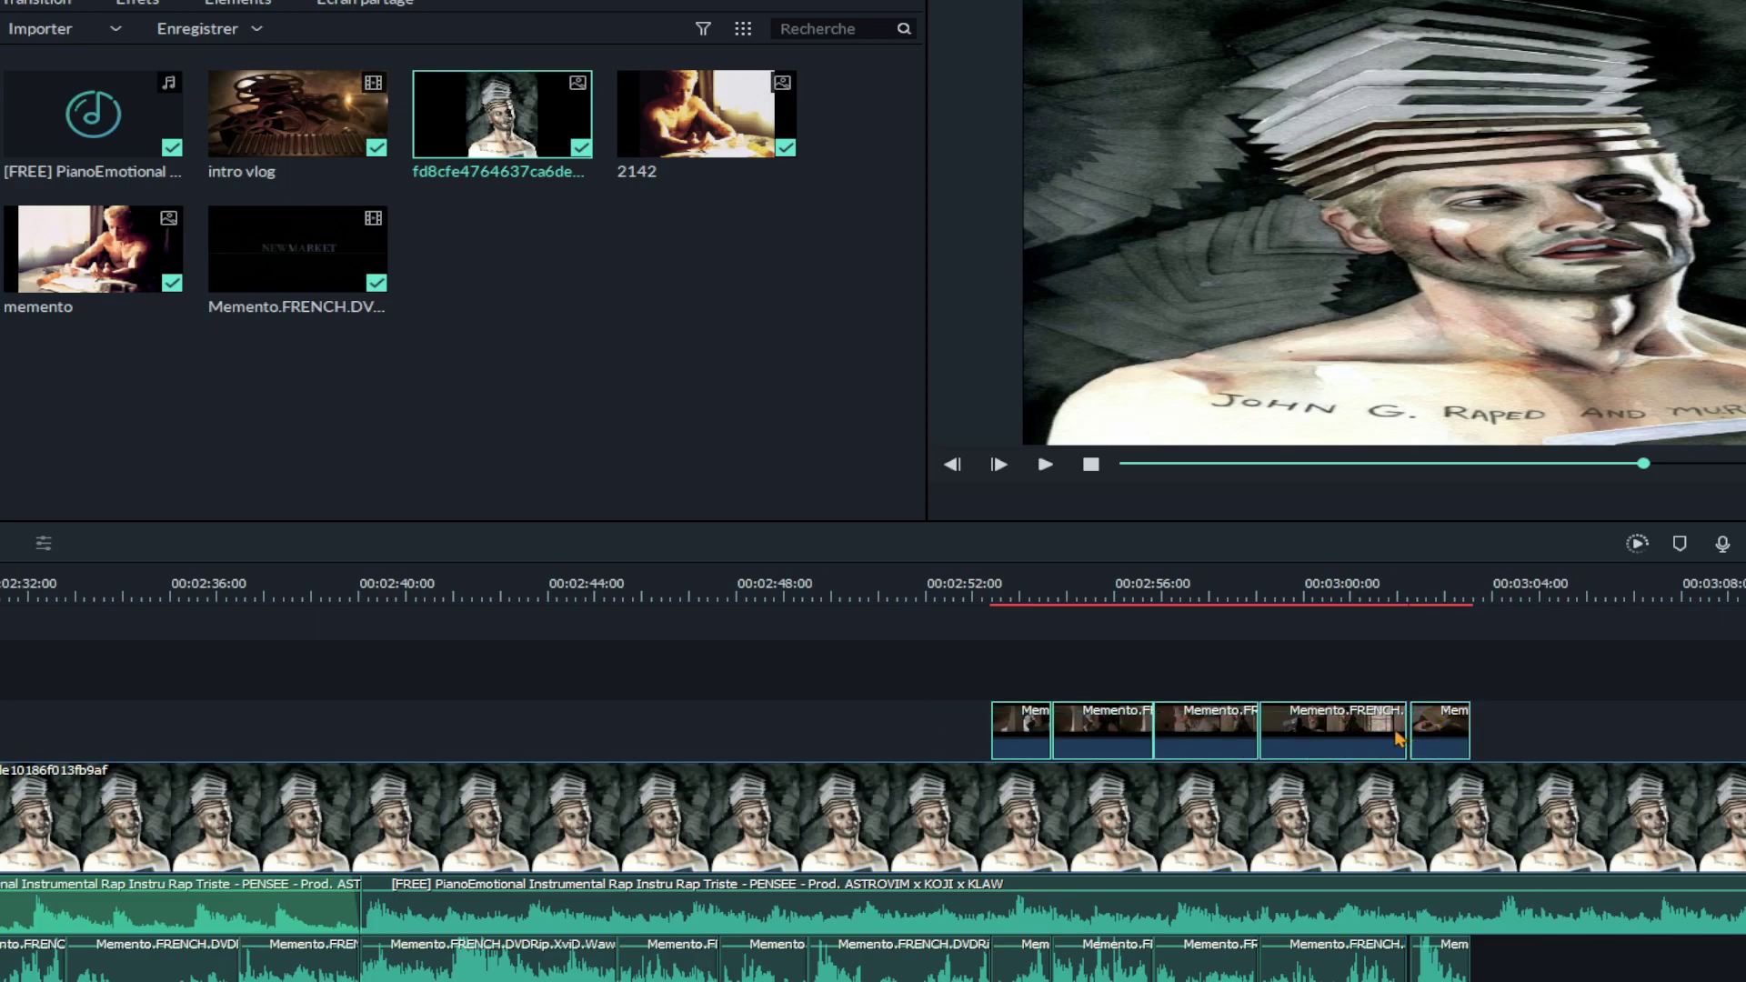
right_click(1331, 721)
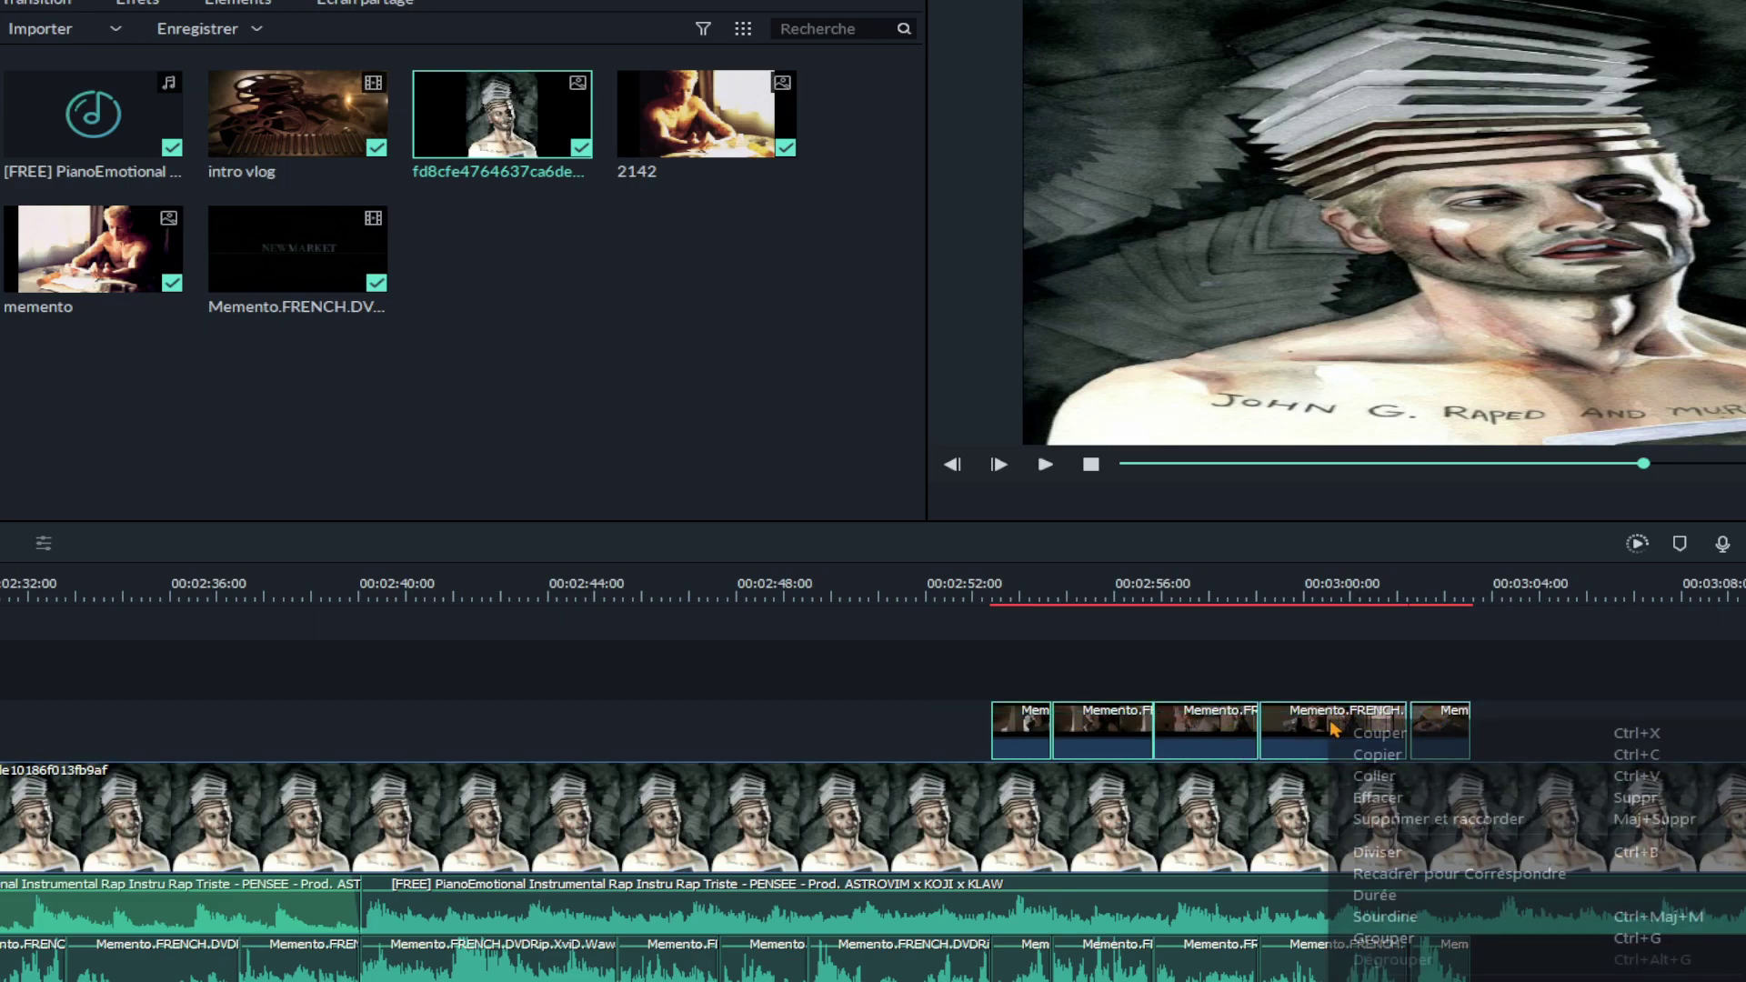
click(1381, 798)
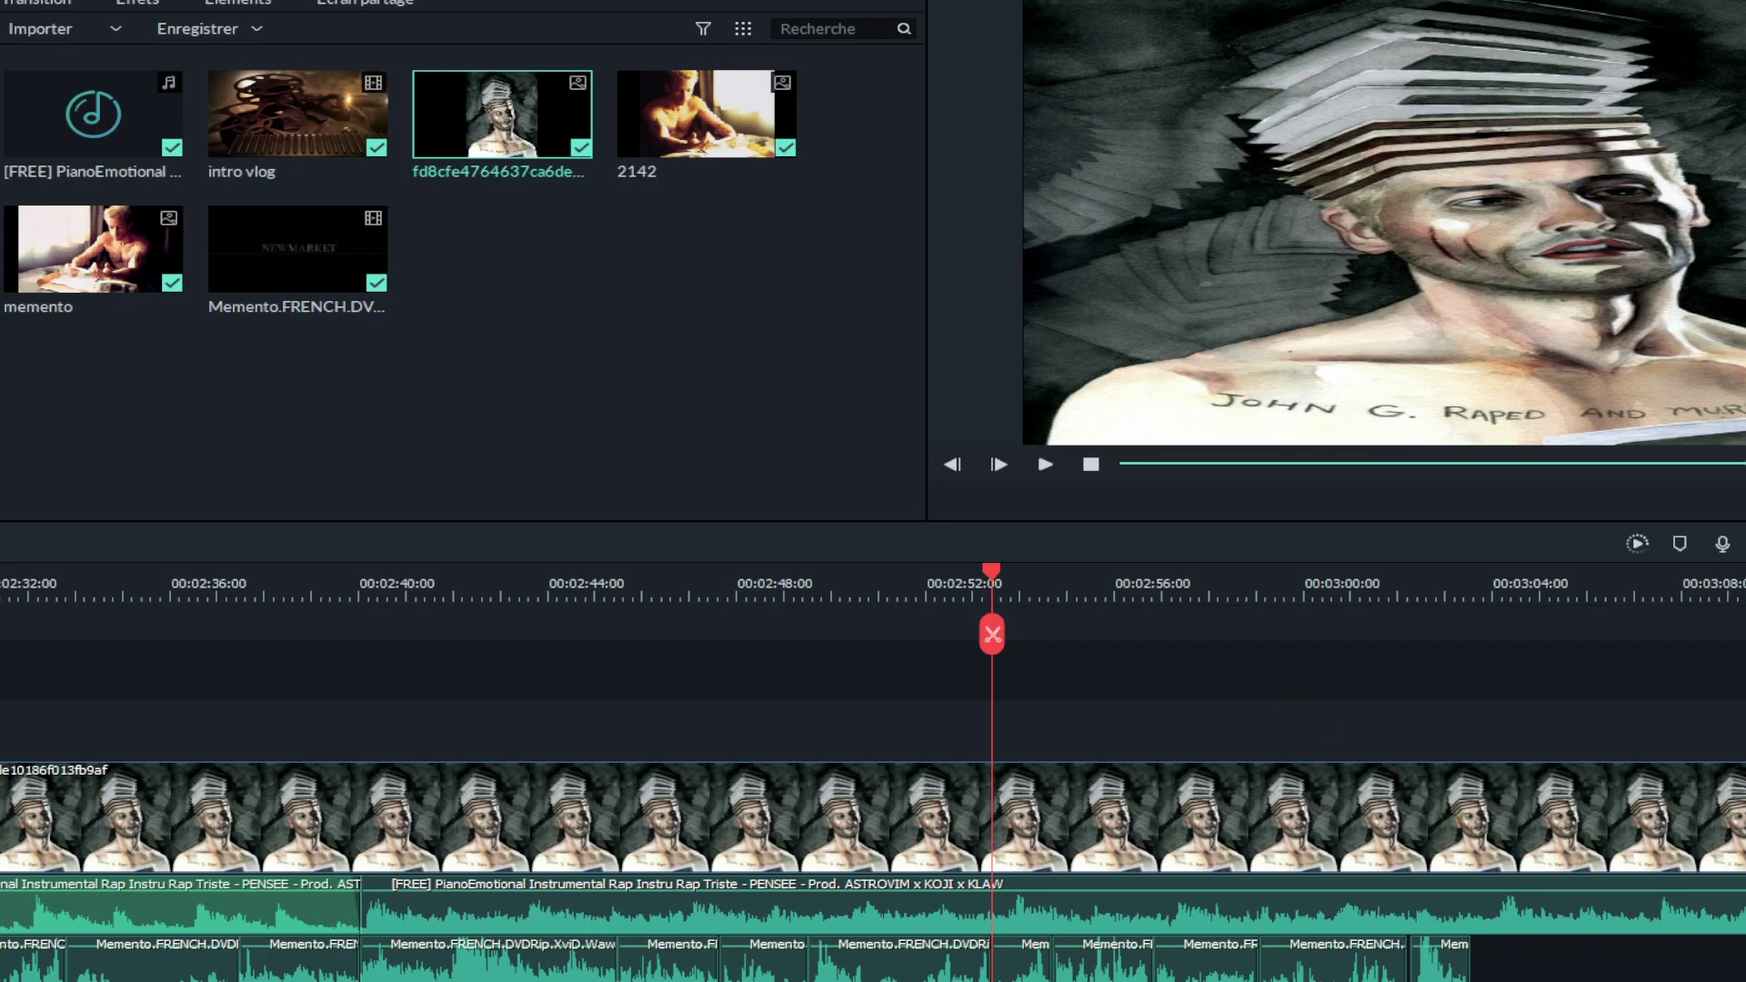
Review the rest of the timeline to its end past 00:03:28, and look back over the edited section toward the start
scroll(873, 773, right, 10)
scroll(1246, 955, right, 1)
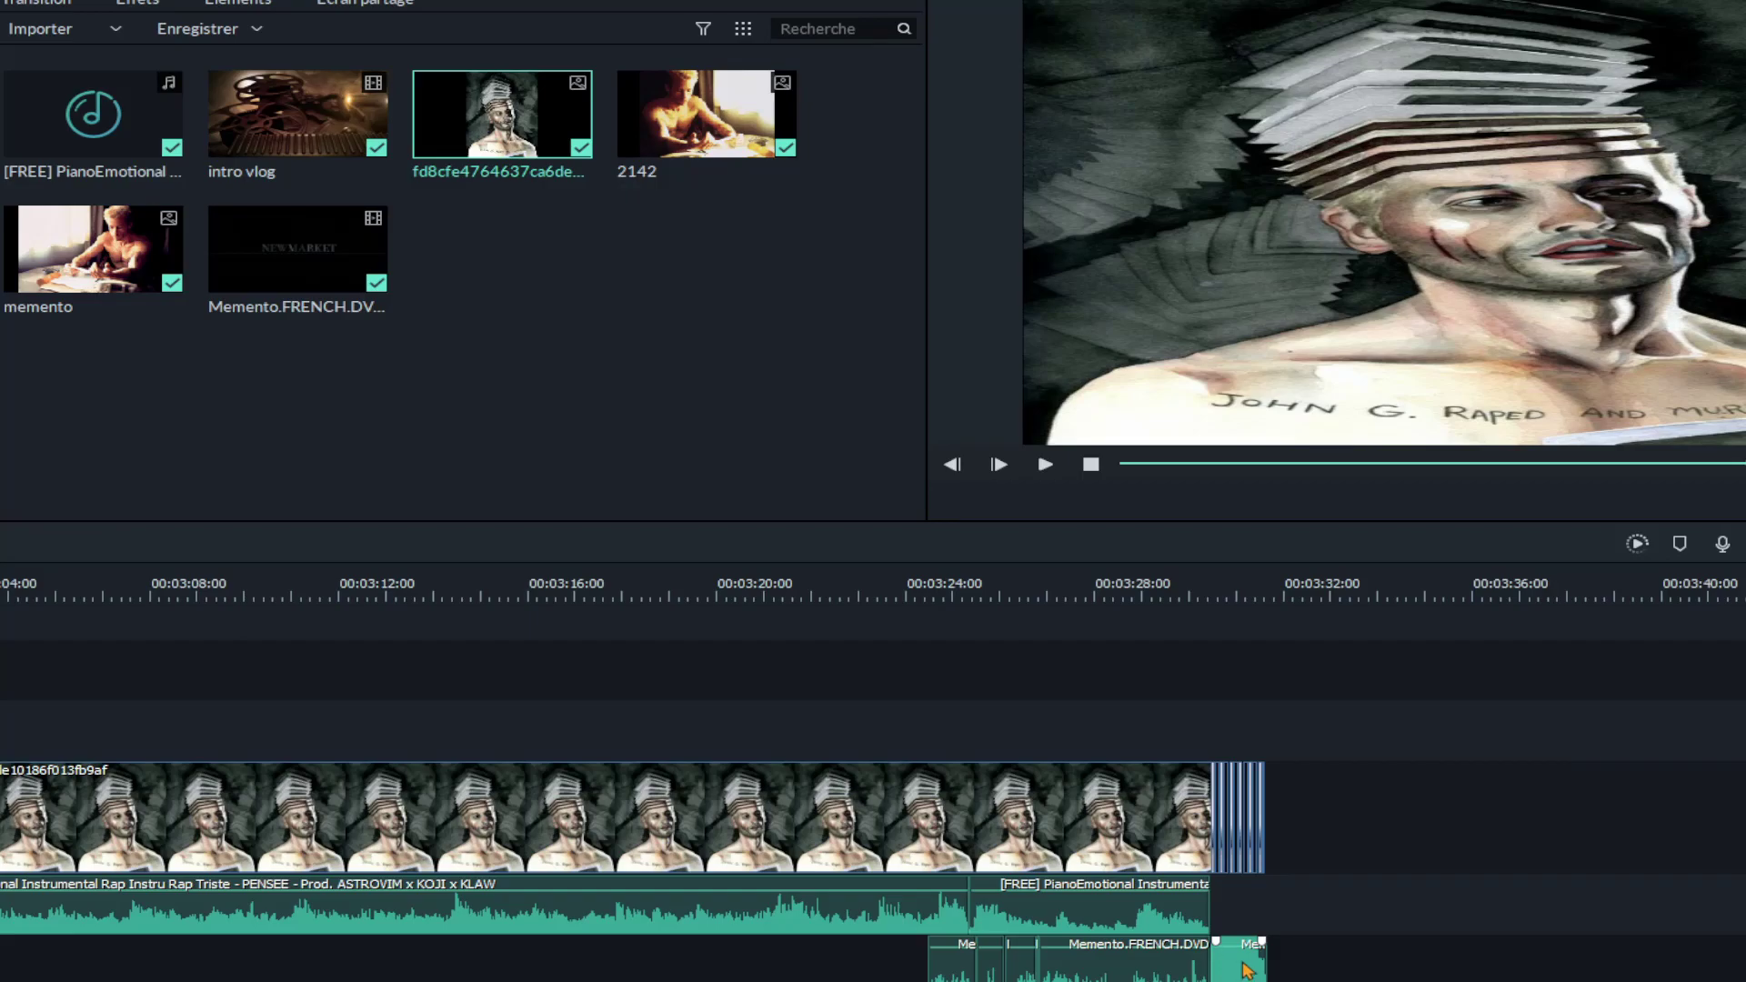
scroll(873, 818, left, 5)
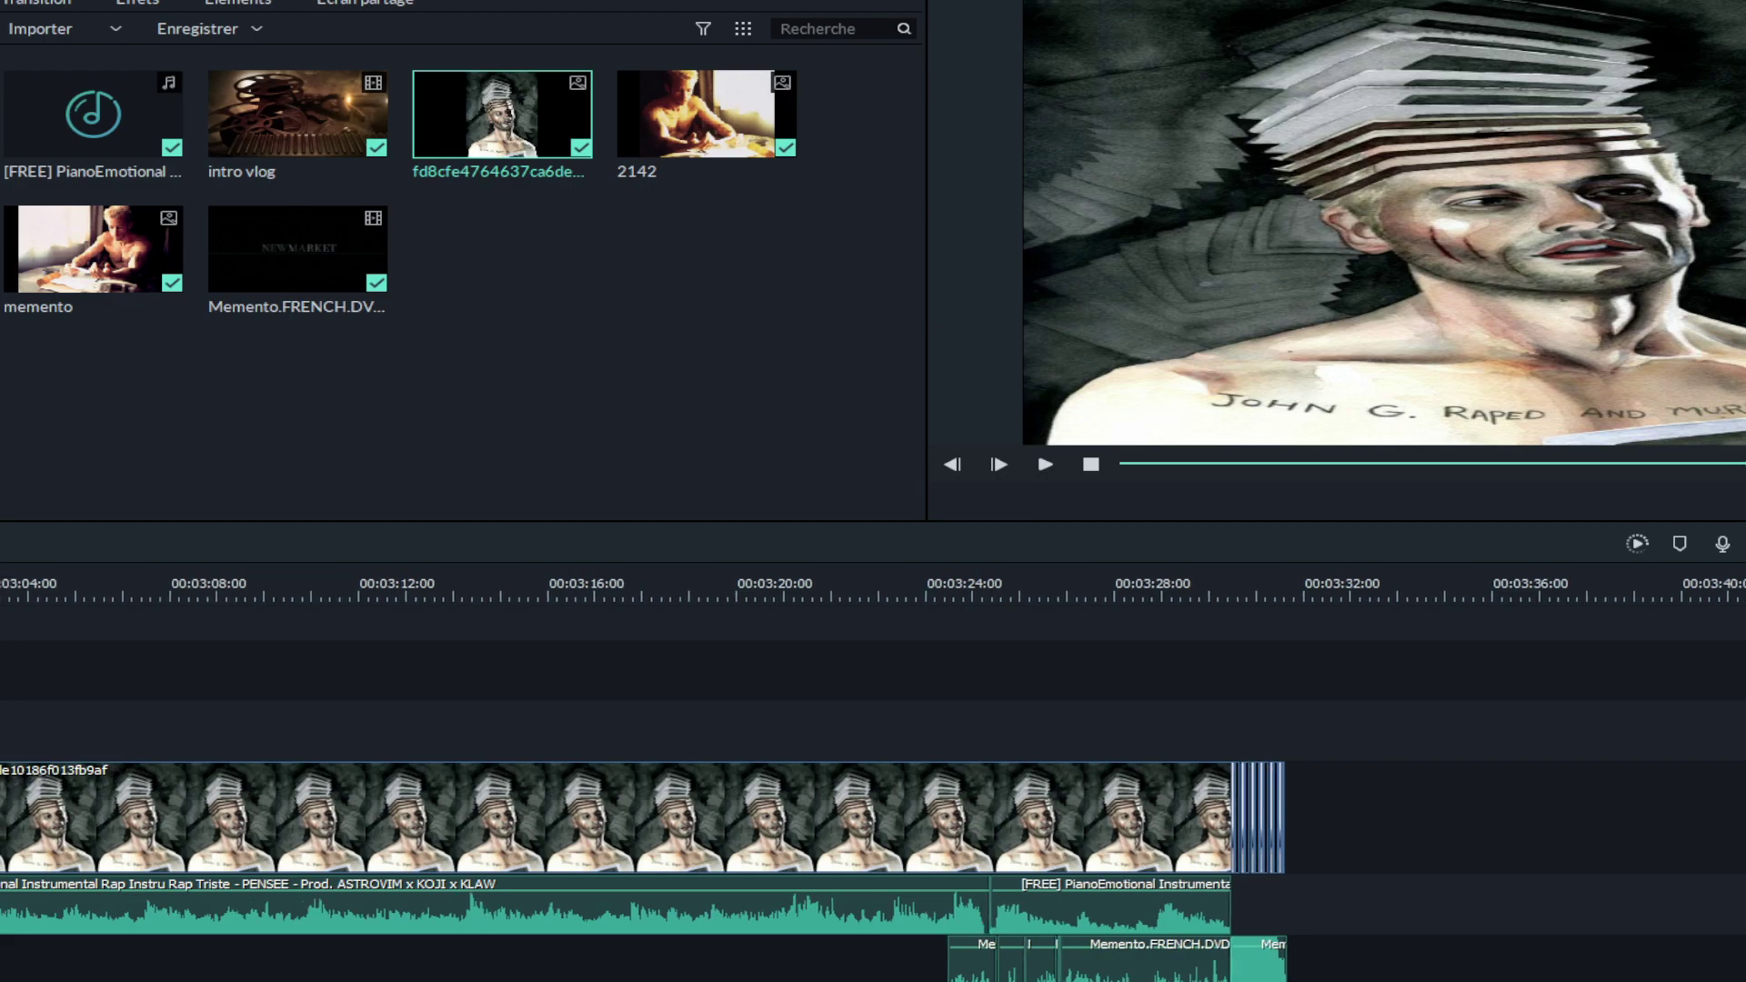
scroll(873, 819, left, 7)
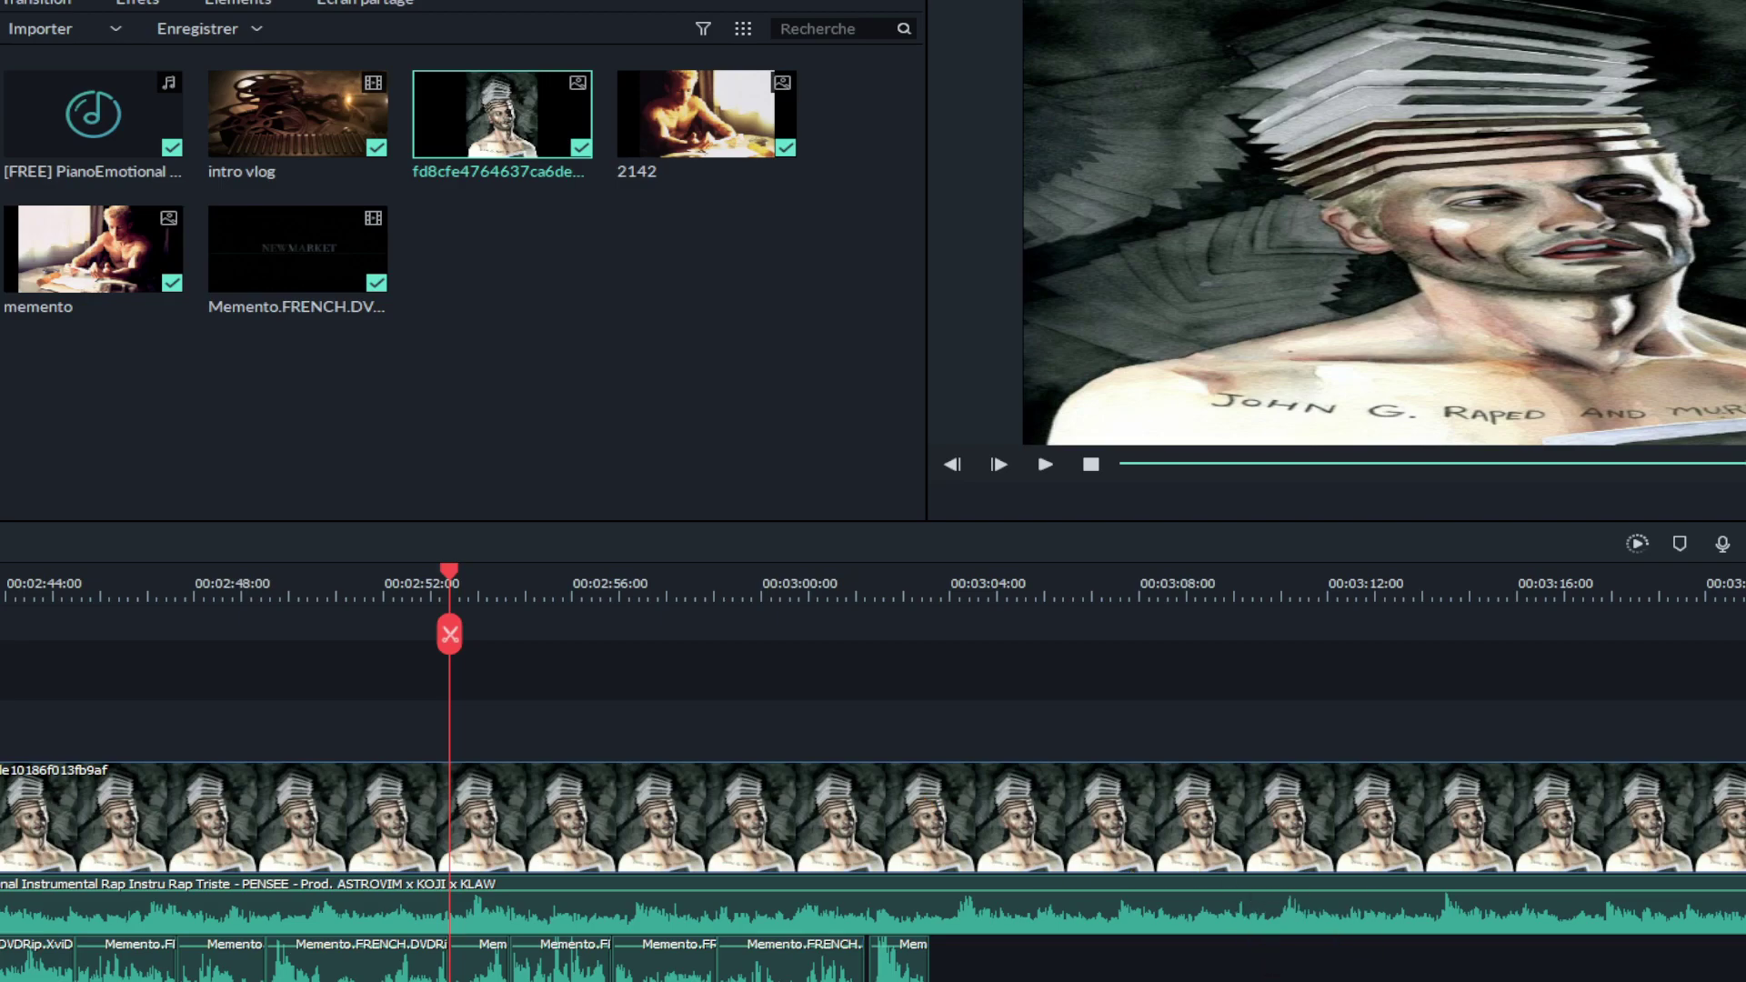
scroll(873, 818, left, 20)
scroll(873, 819, left, 20)
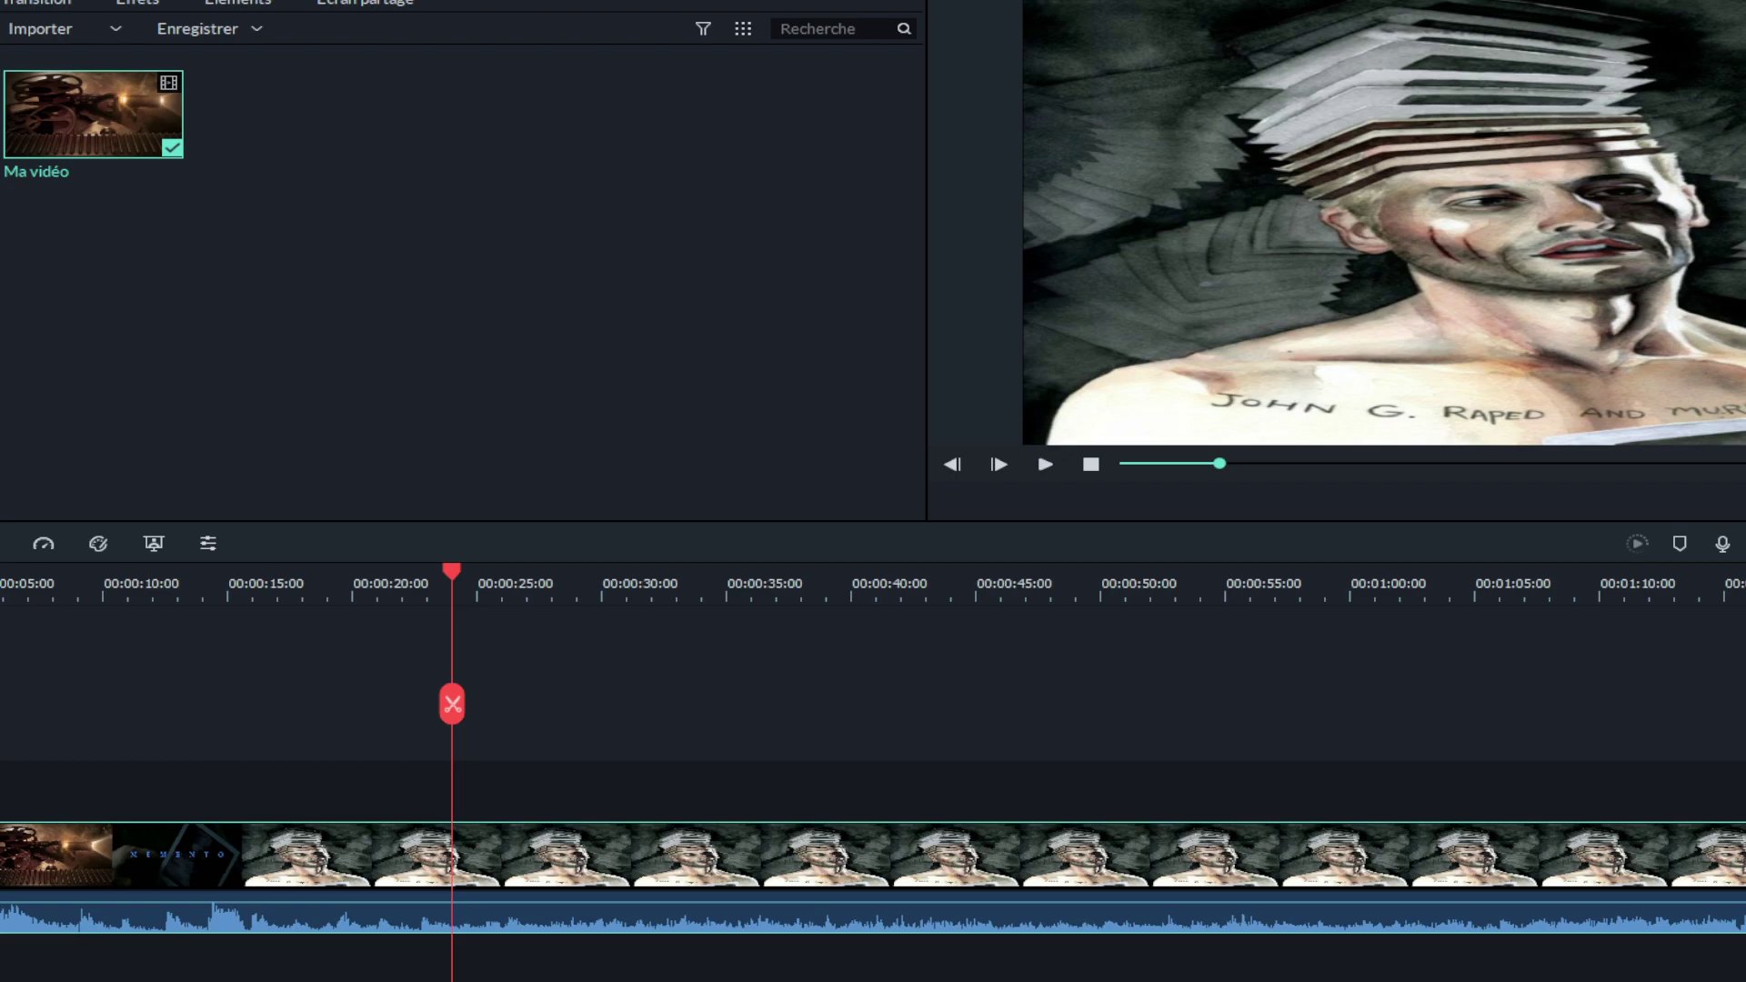
Check the "Ma vidéo" clip through to its end on the timeline, and return the playhead to the beginning
drag(452, 704, 1308, 712)
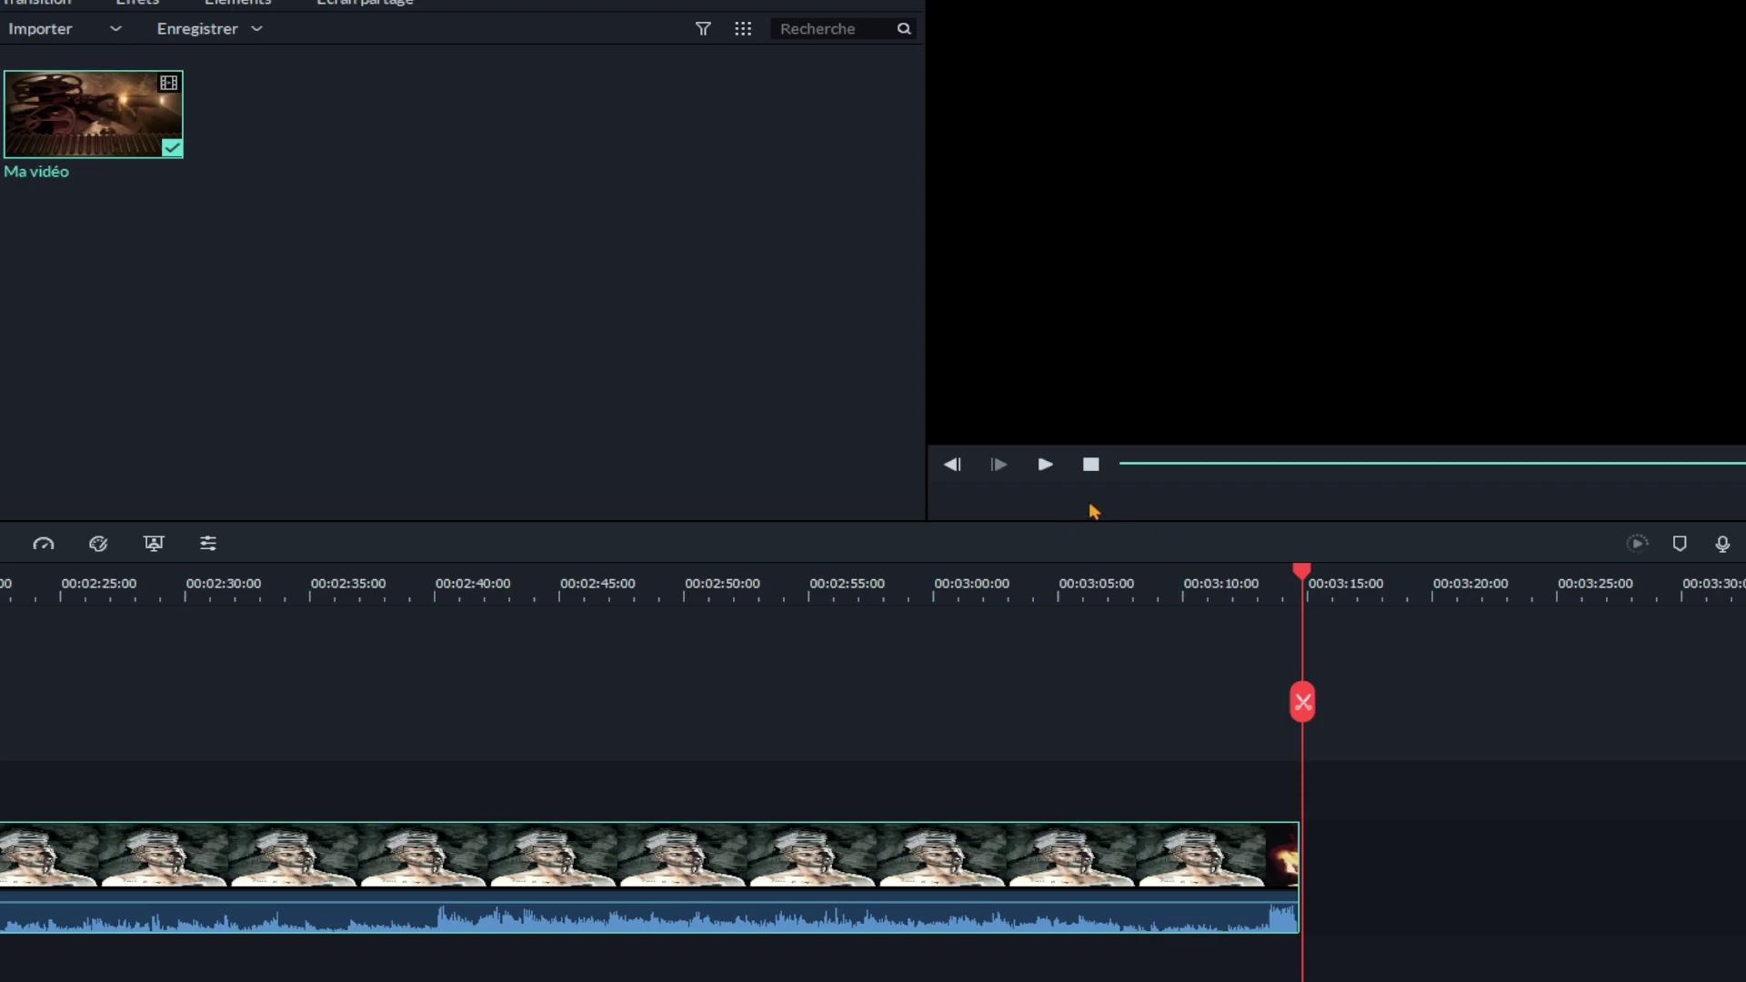
click(1092, 468)
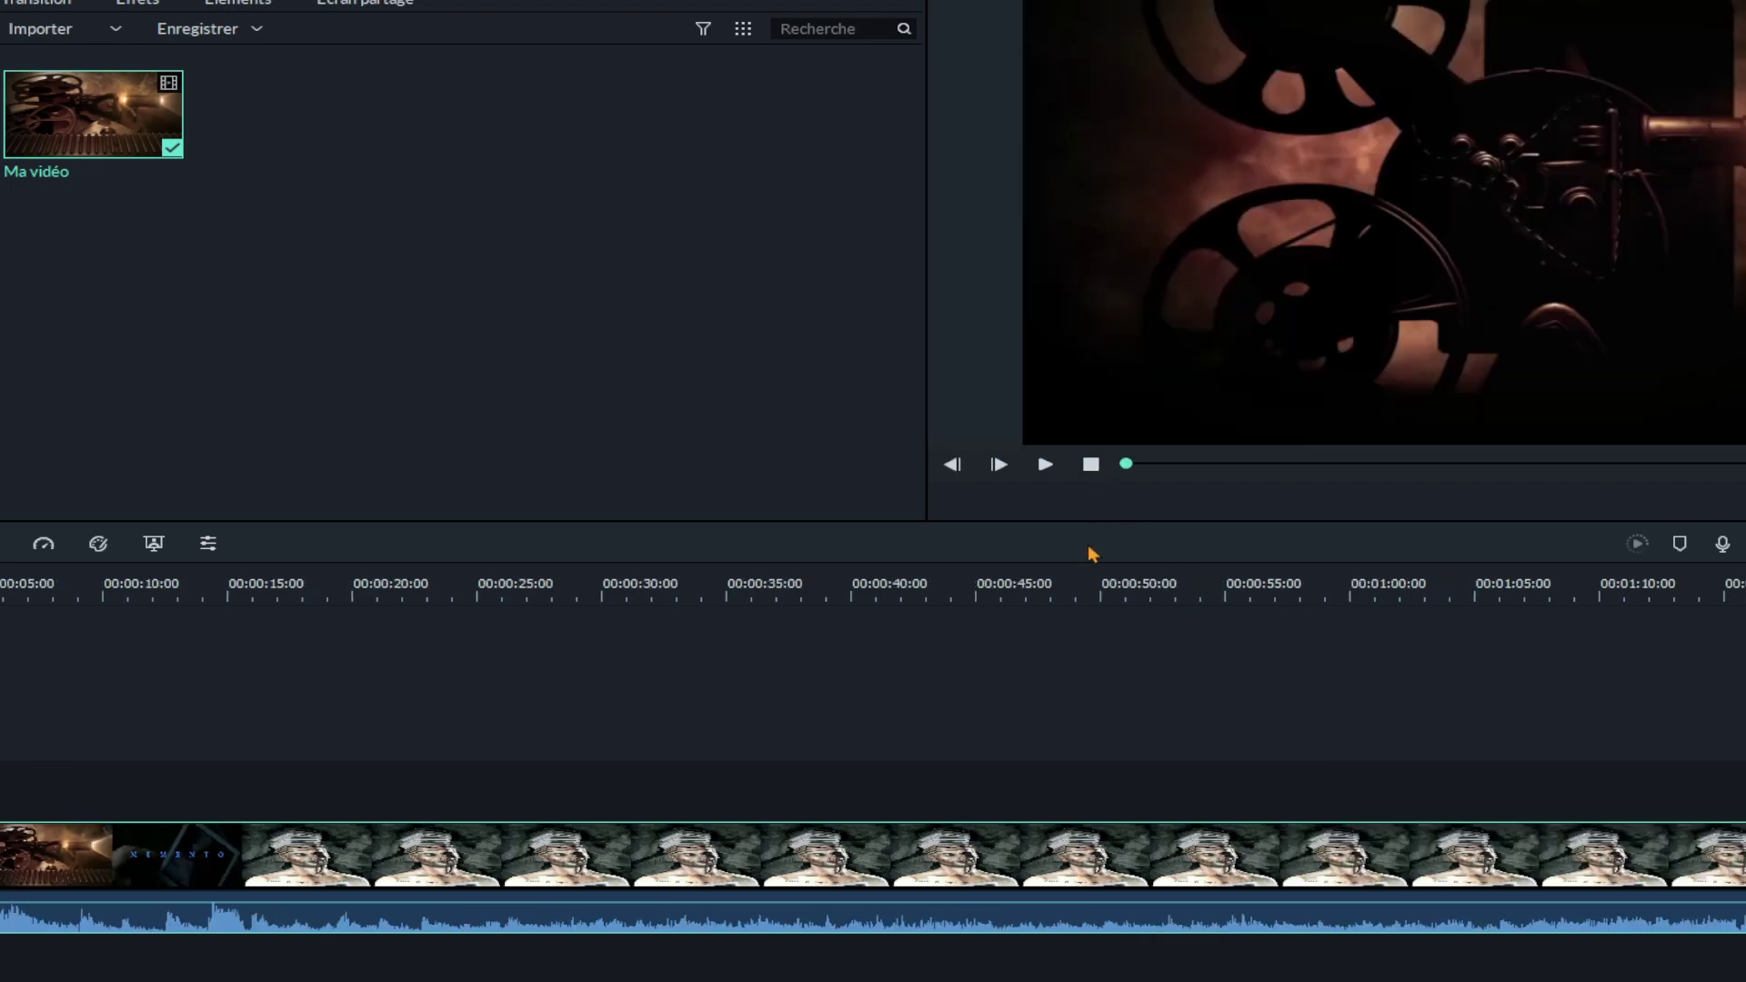